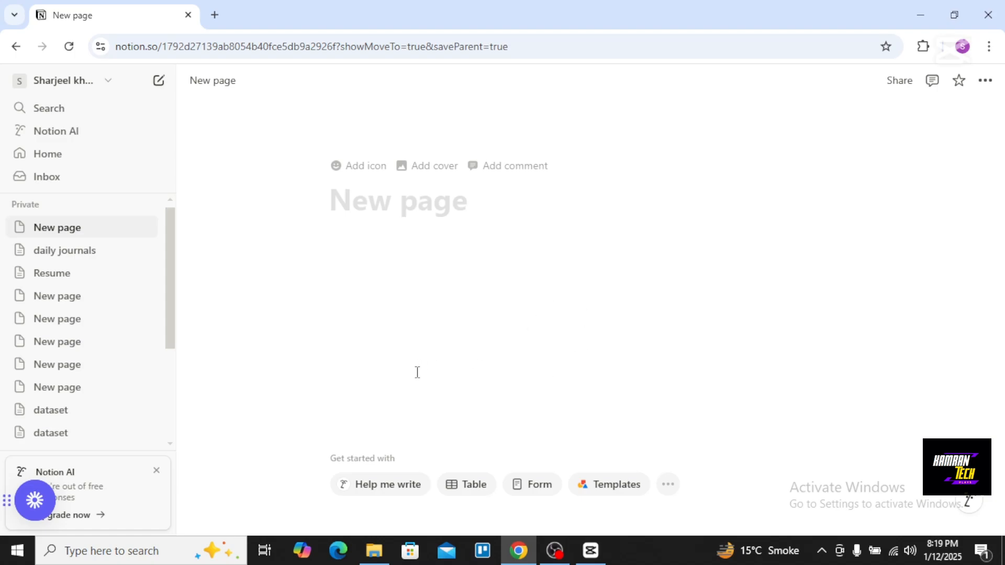
Title the new page "sample dataset" and turn it into a table database
click(399, 205)
text(sample)
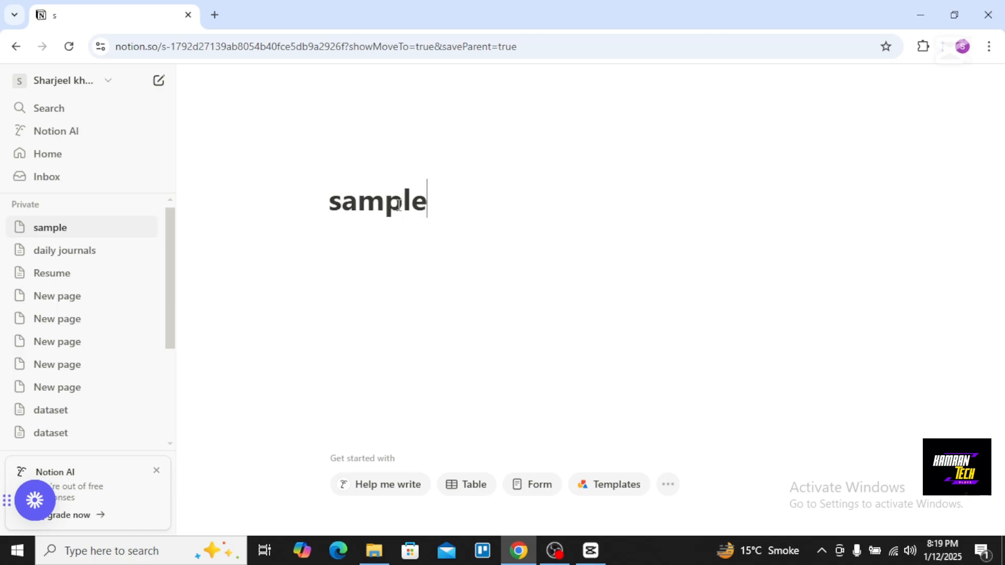
text( dataset)
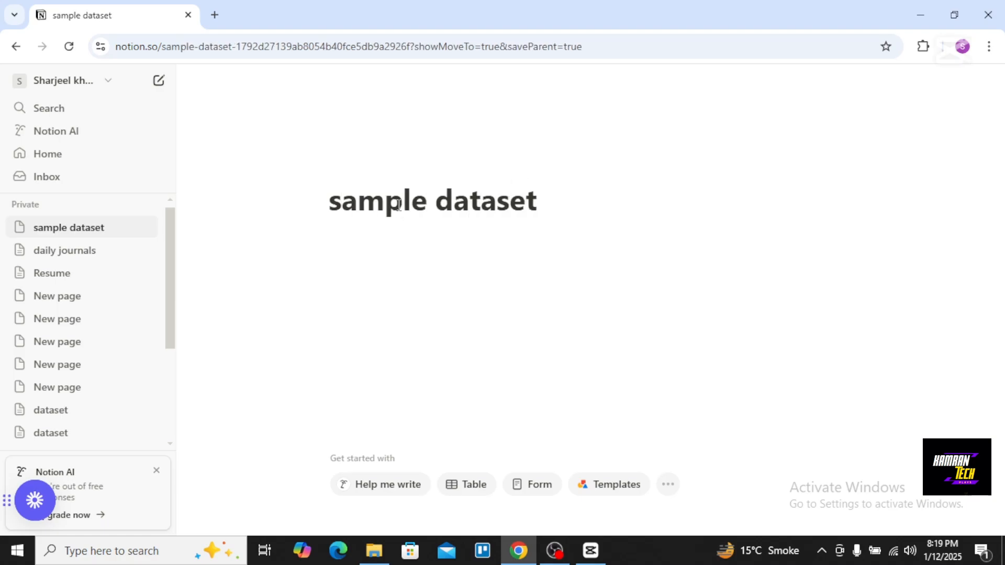
key(Return)
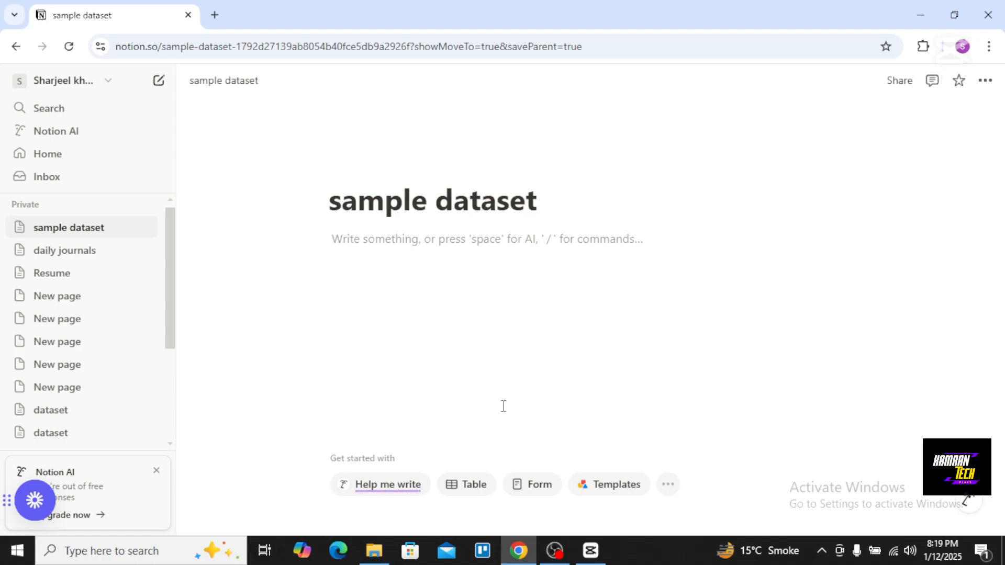
click(457, 492)
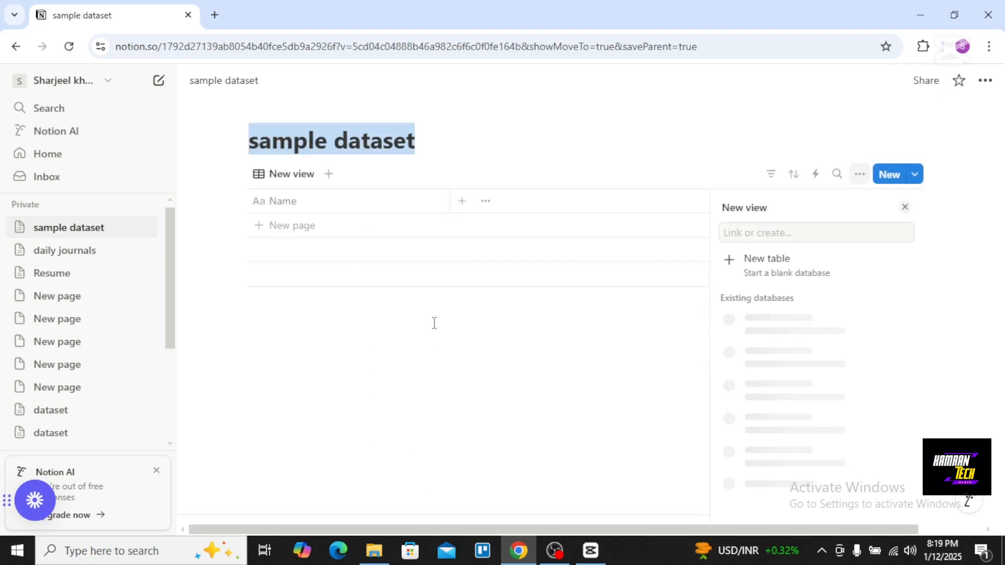
Rename the table's Name column to "Task name"
click(343, 208)
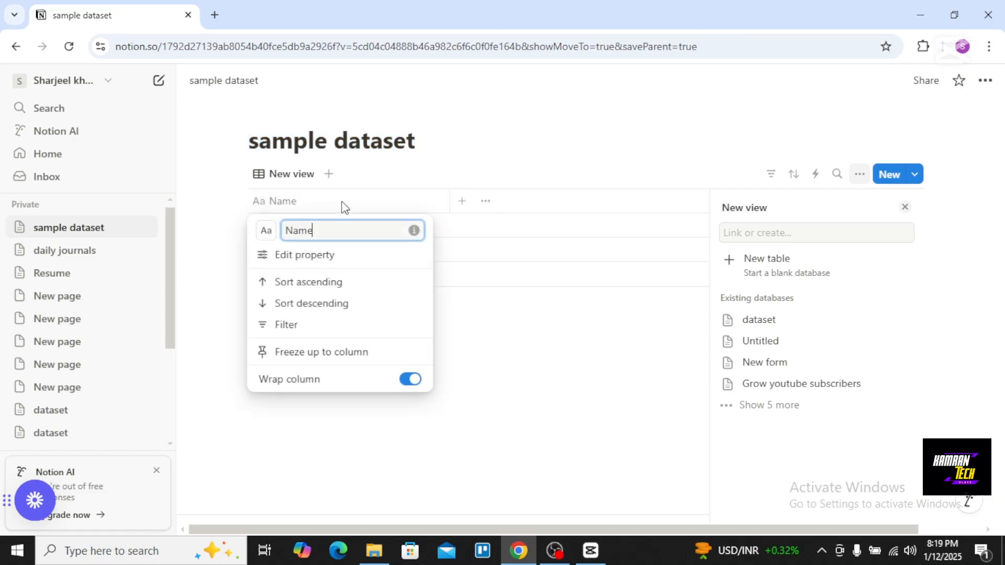
key(BackSpace)
key(BackSpace)
key(BackSpace)
key(BackSpace)
text(Task n)
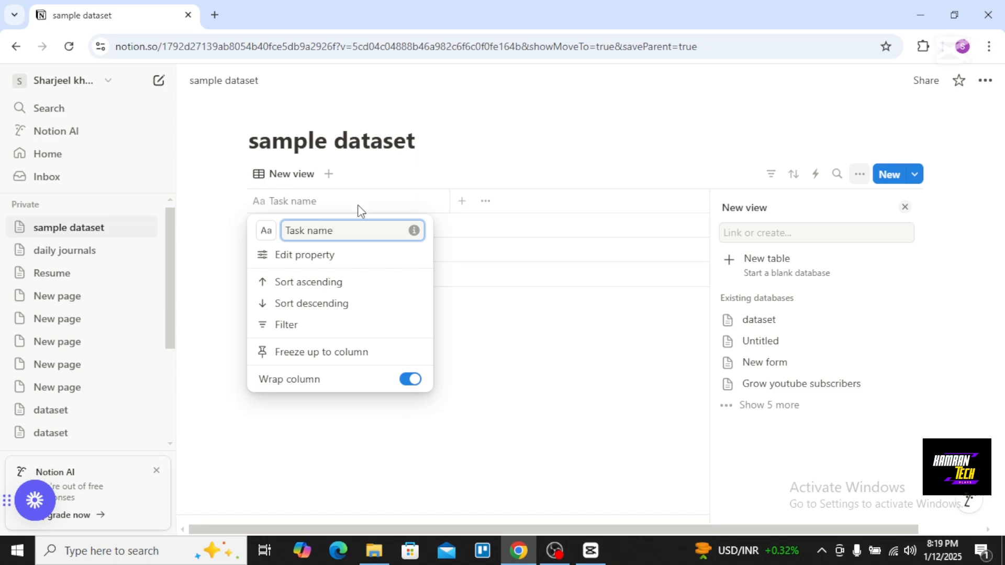
click(469, 209)
key(Escape)
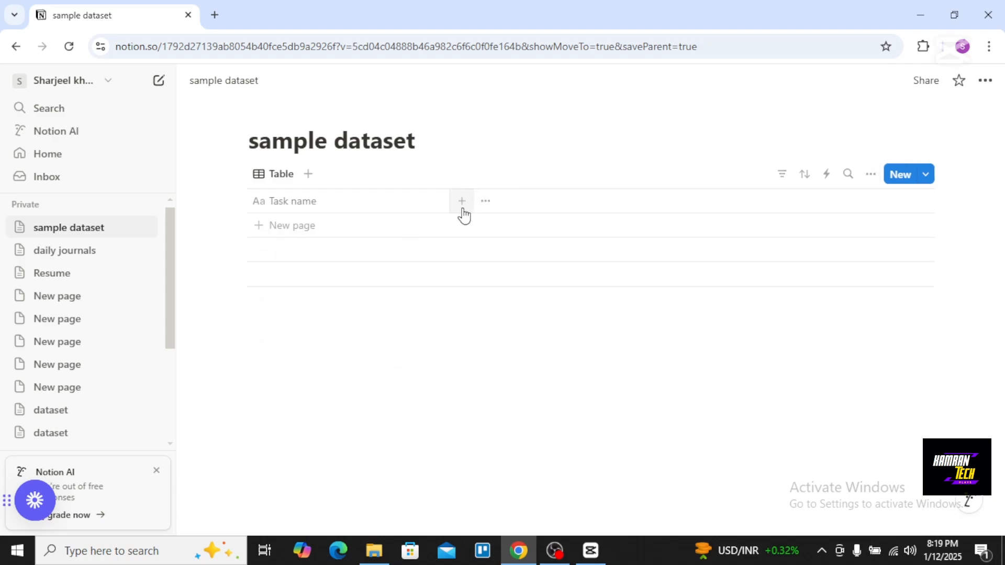
Add the suggested Priority Level select property as a new column in the table
click(464, 209)
click(502, 203)
click(463, 205)
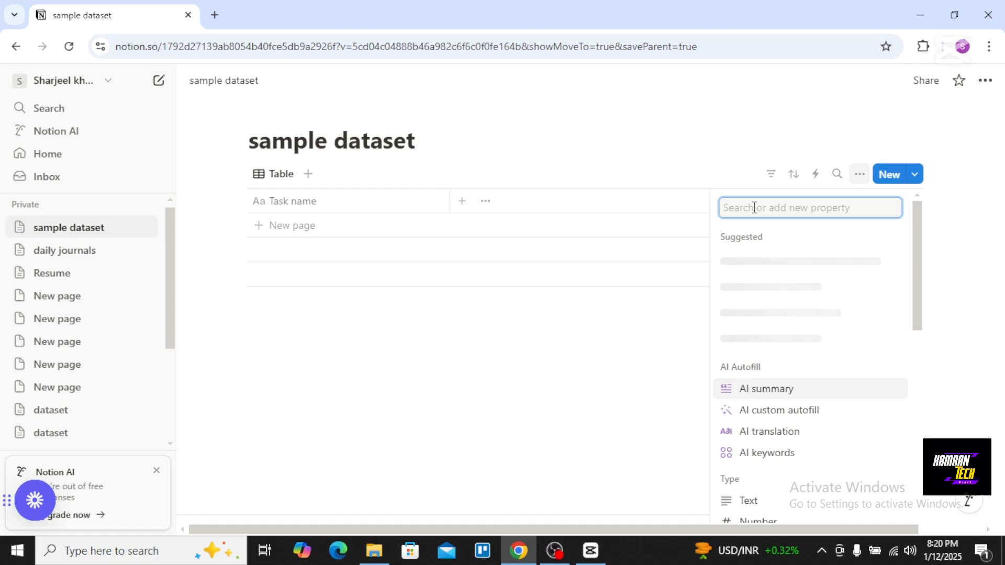
text(pr)
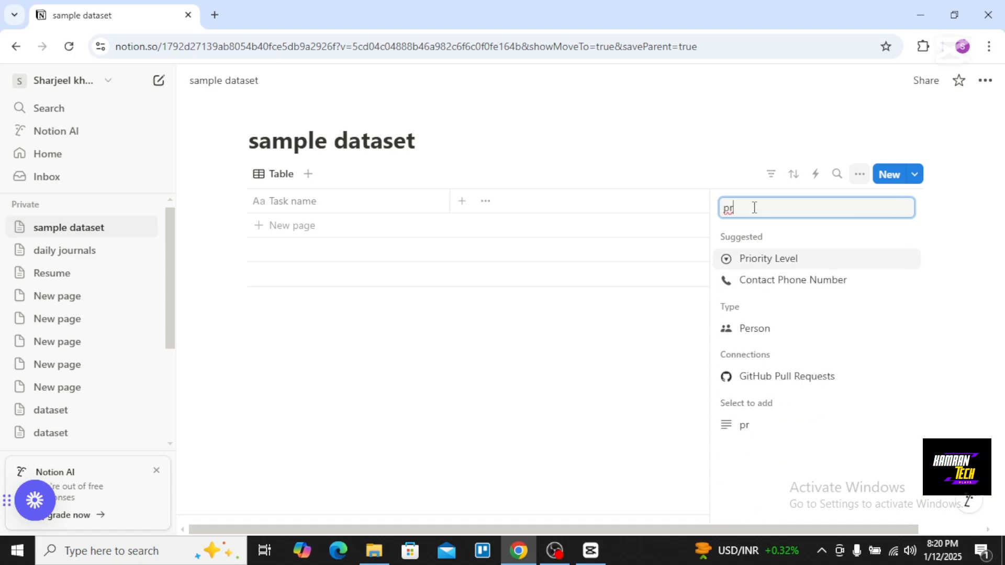
click(761, 260)
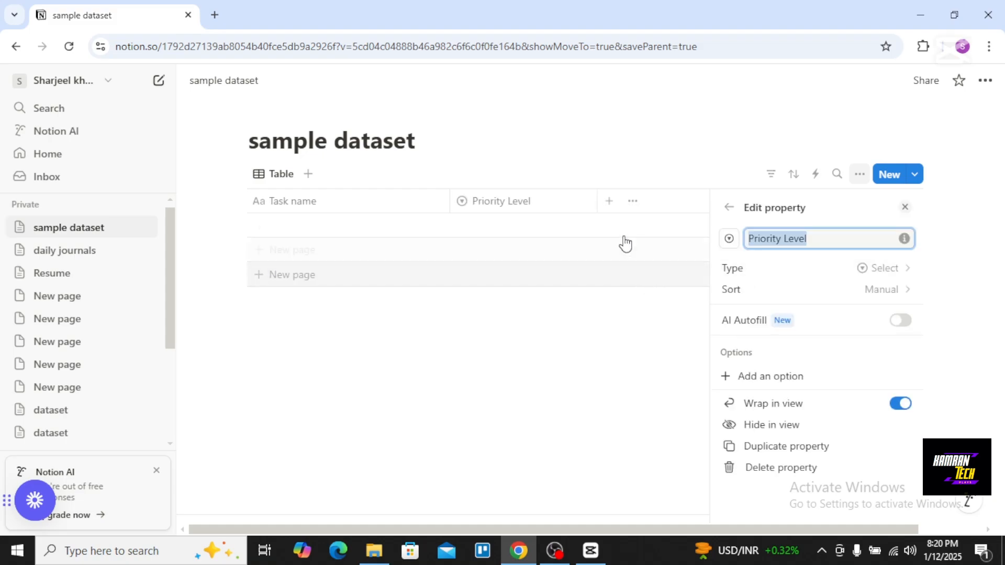
click(608, 211)
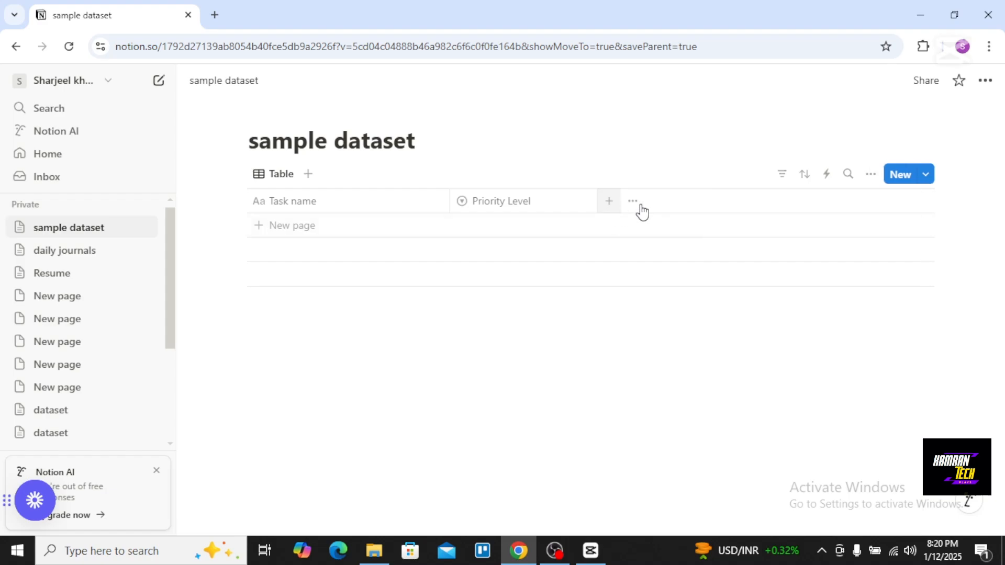
Add the suggested Task Status and Due Date properties as two further columns
click(611, 207)
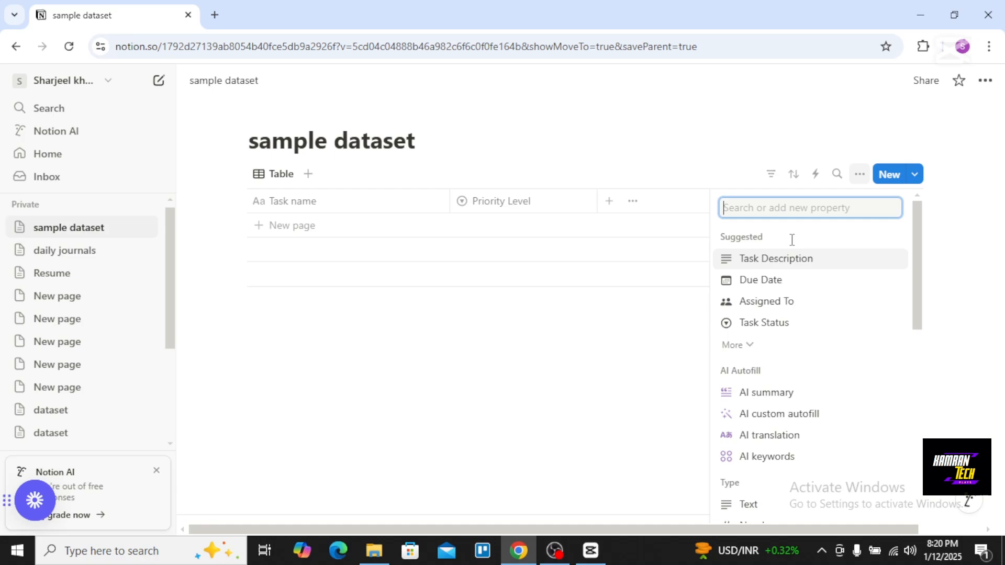
click(770, 323)
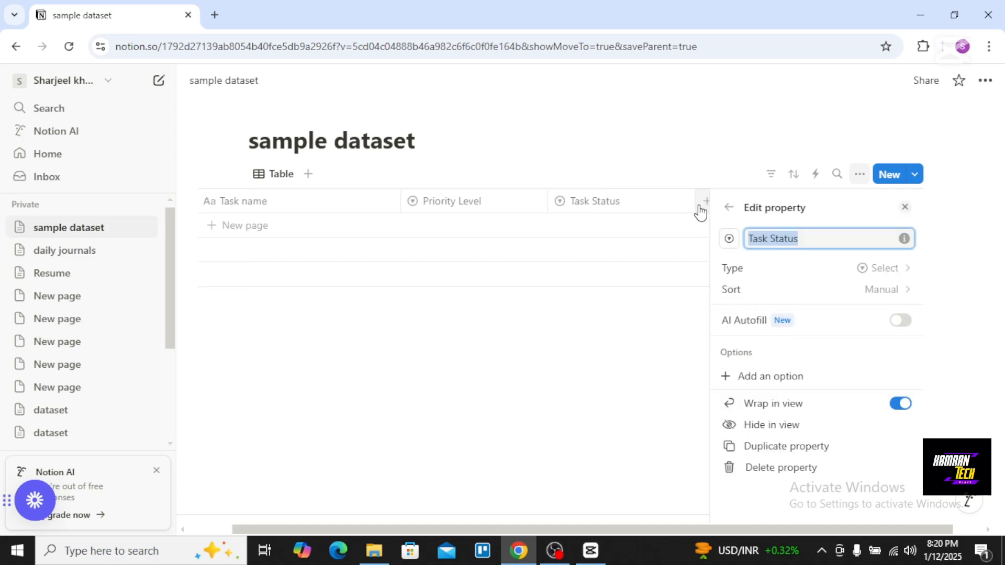
key(Escape)
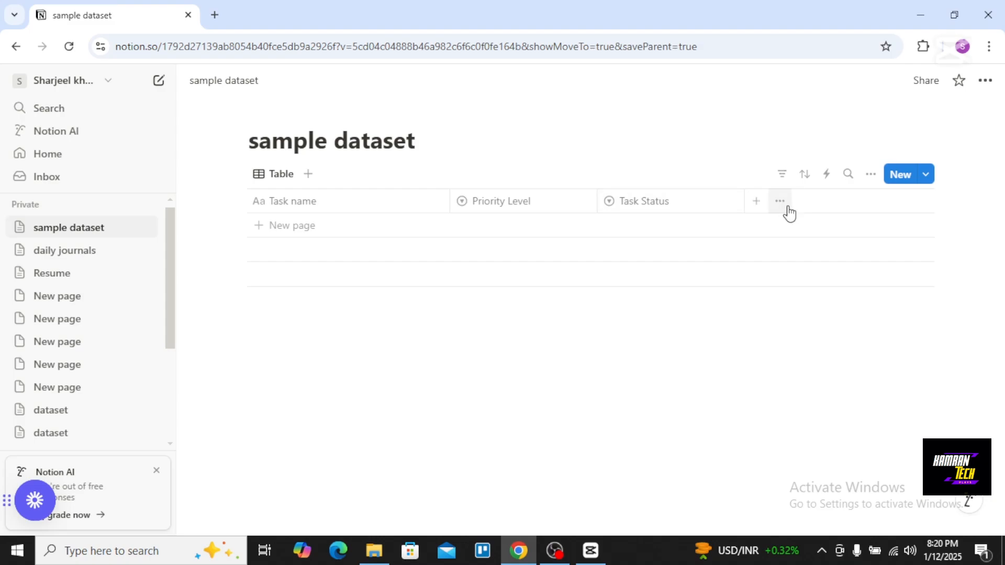
click(762, 206)
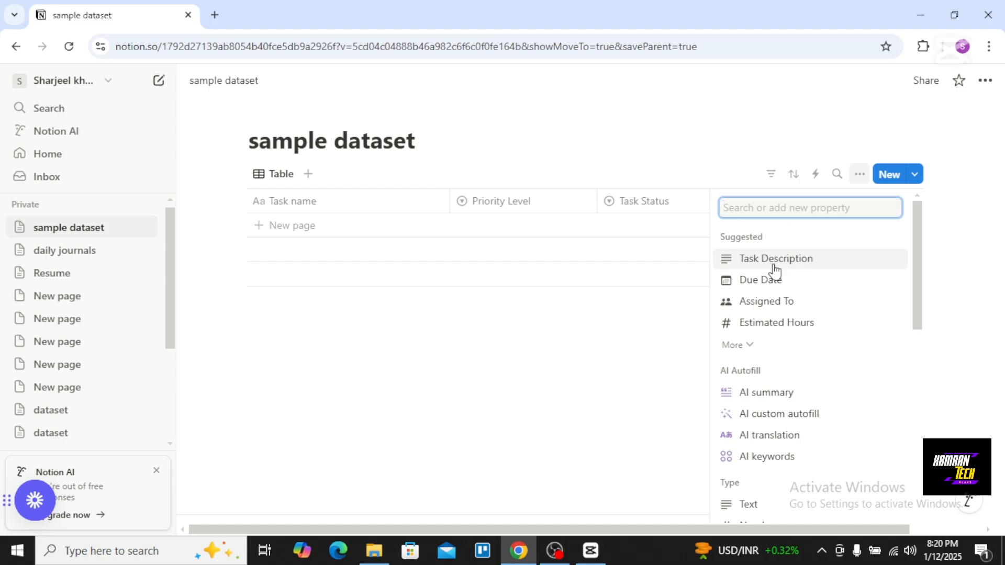
click(774, 285)
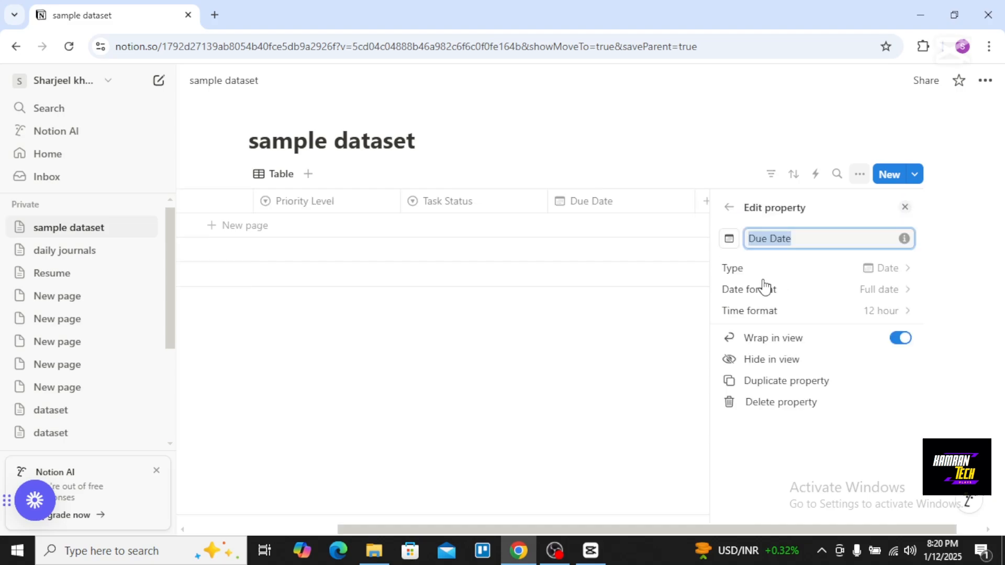
click(700, 215)
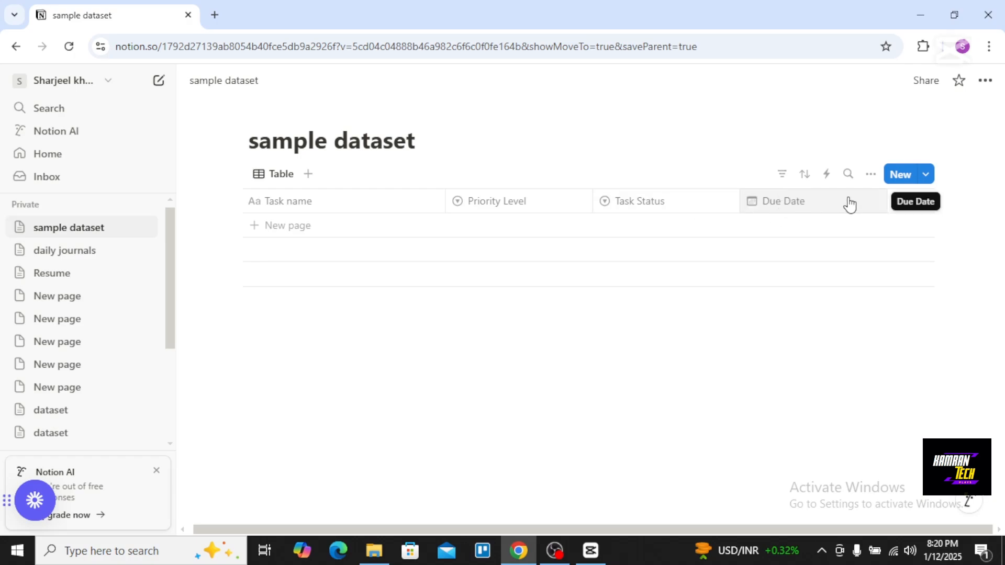
Add a custom text property named "assignee" after the Due Date column
click(898, 206)
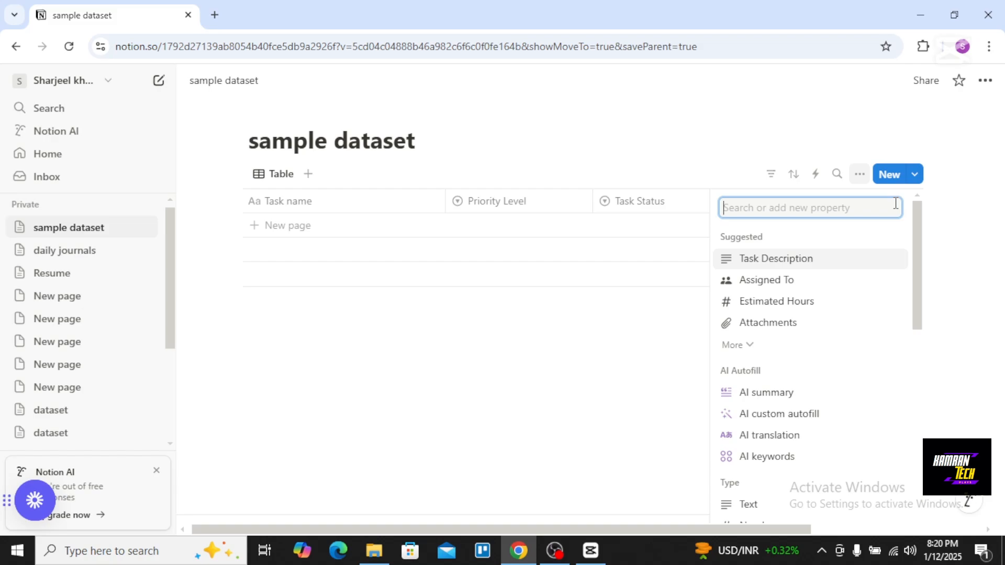
text(ass)
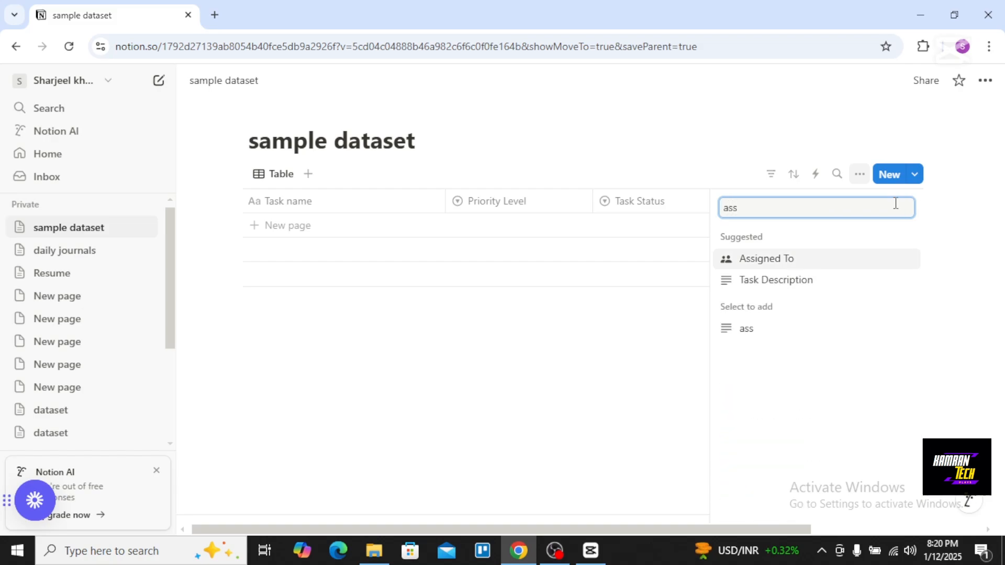
text(igne)
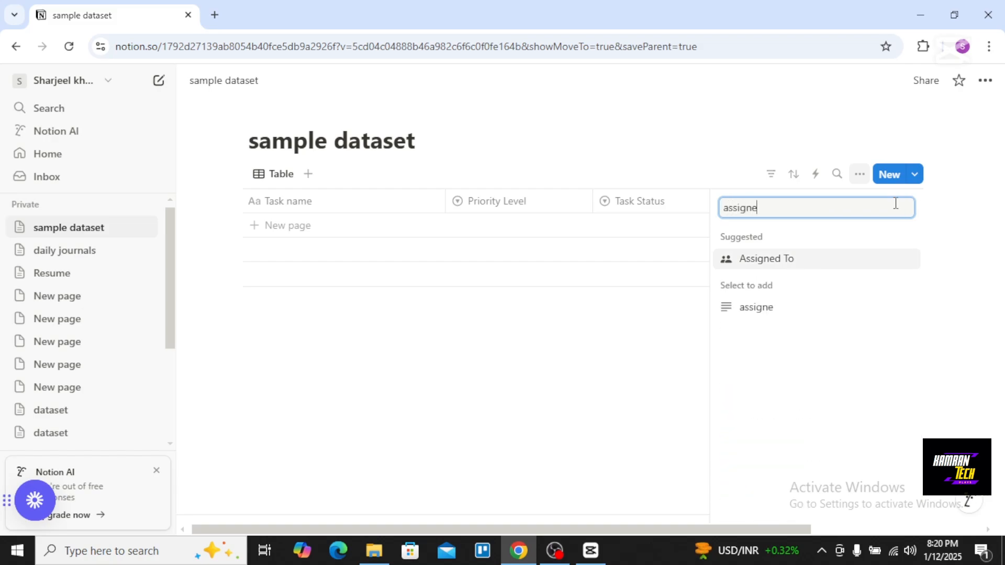
text(e)
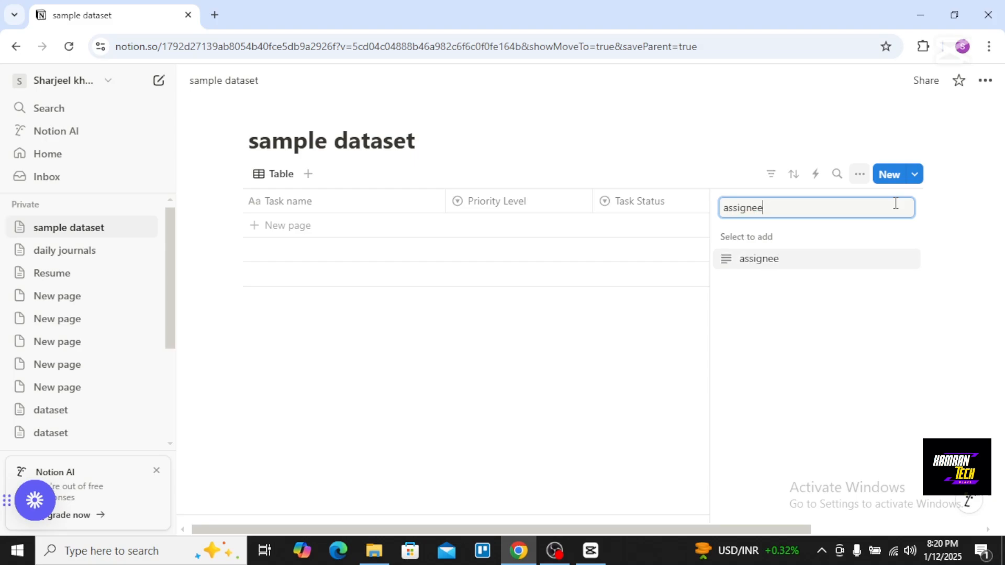
key(Return)
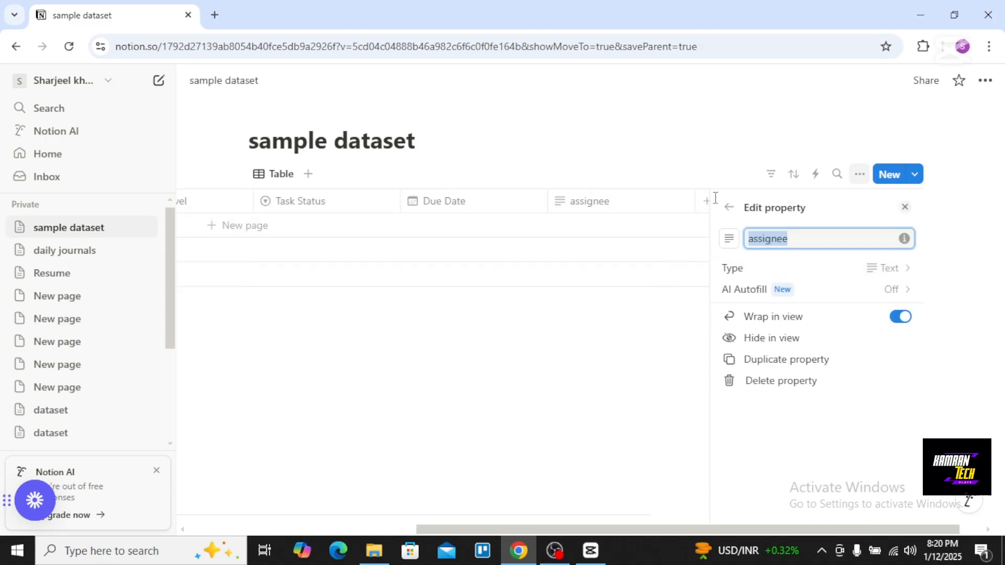
click(704, 213)
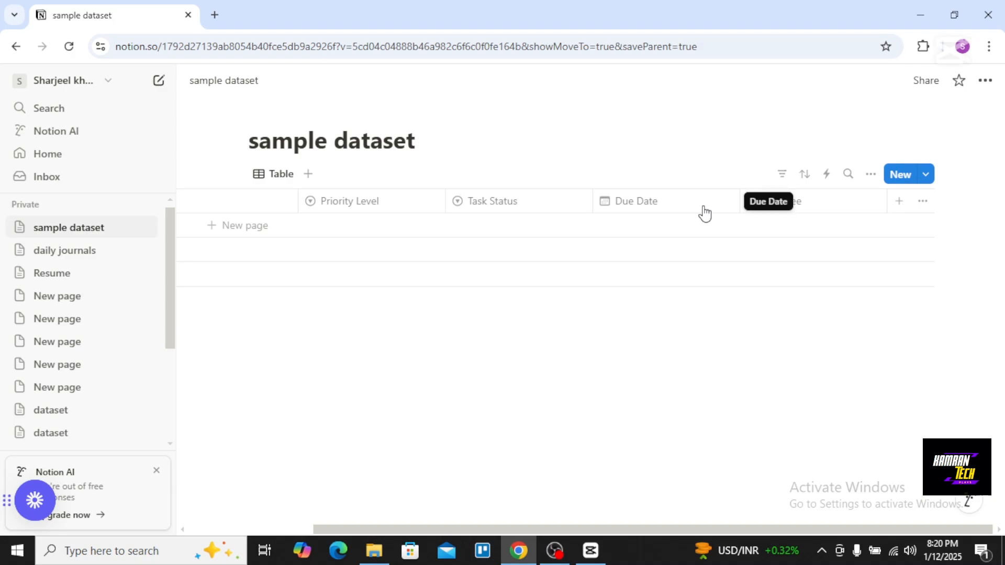
Add a custom text property named "notes" after the assignee column
click(899, 205)
text(notes)
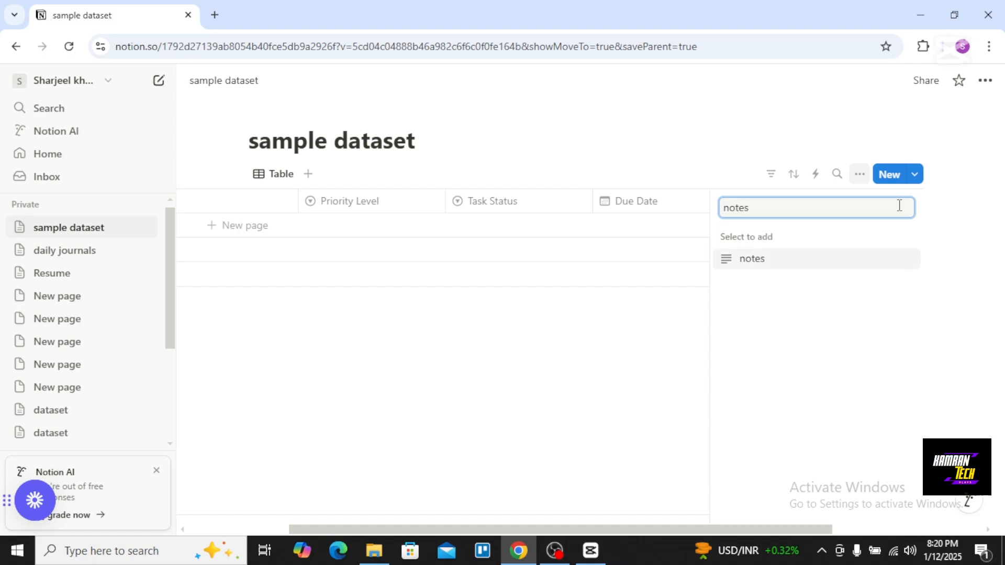
key(Return)
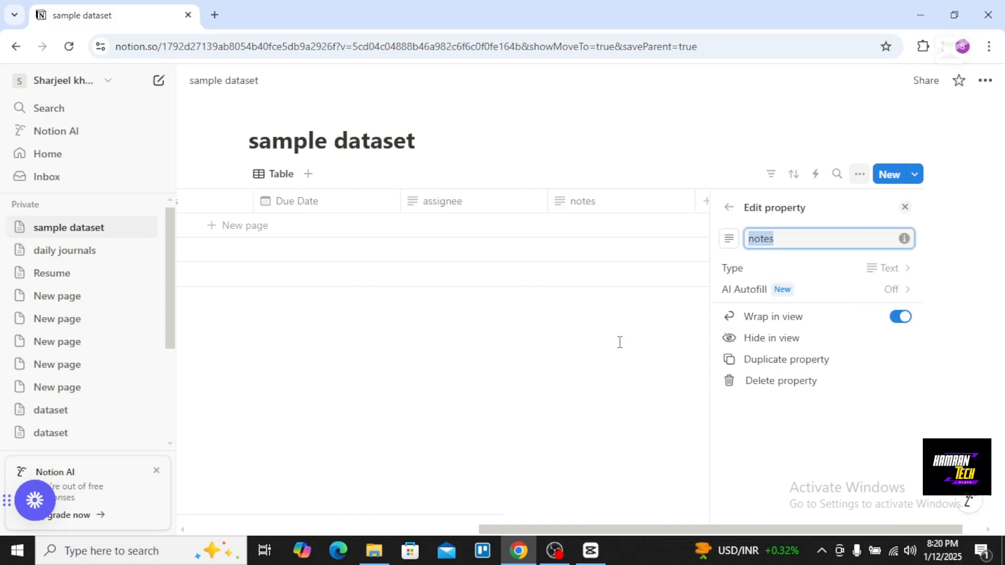
key(Escape)
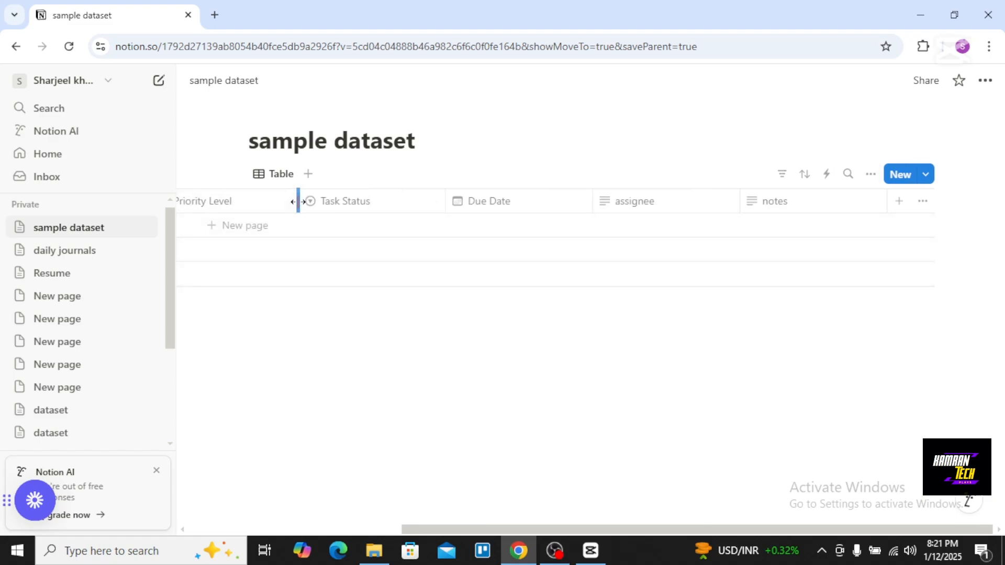
Narrow the Priority Level, Task Status, Due Date and Task name columns so the whole table fits the page better
drag(296, 208, 247, 209)
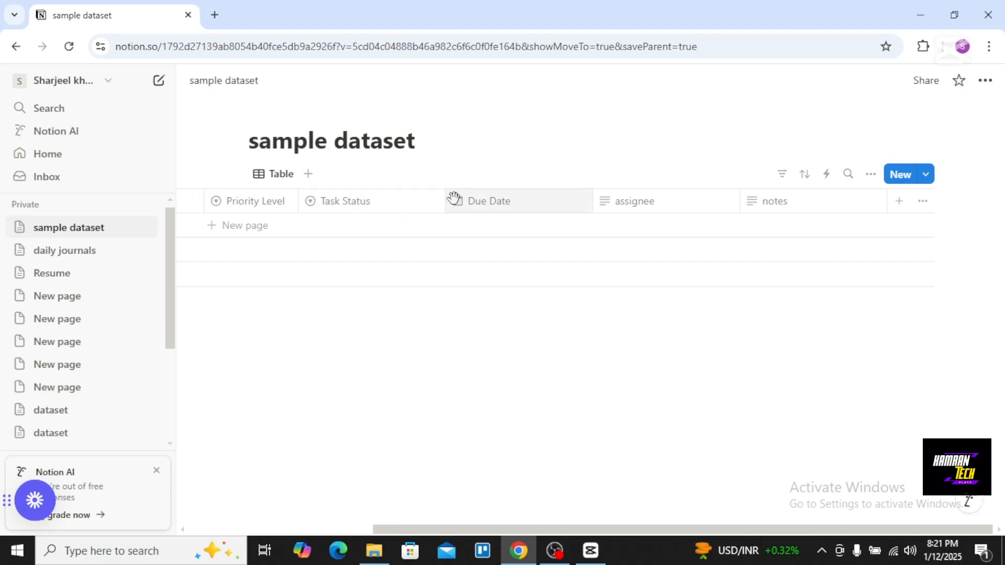
drag(444, 203, 397, 215)
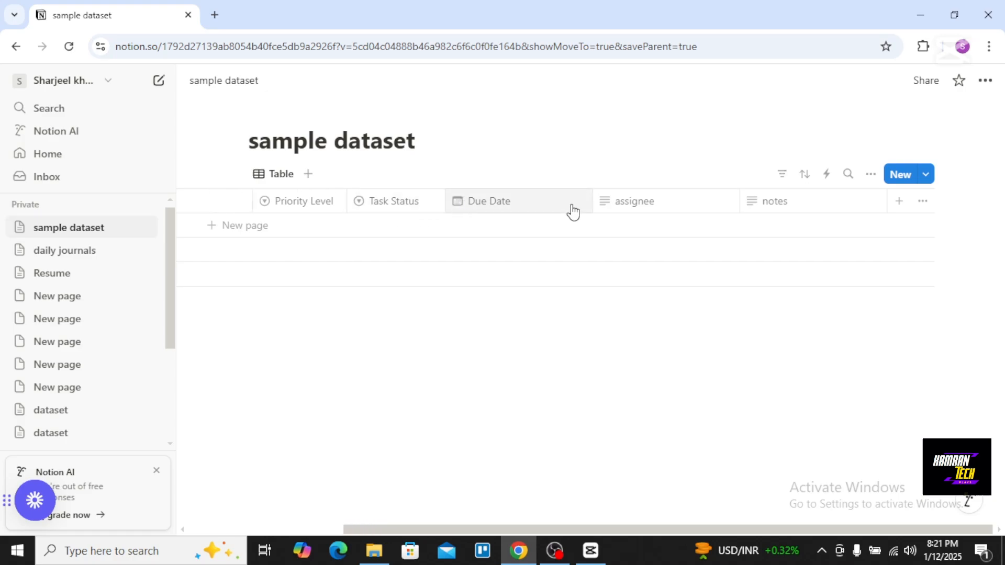
drag(591, 203, 545, 213)
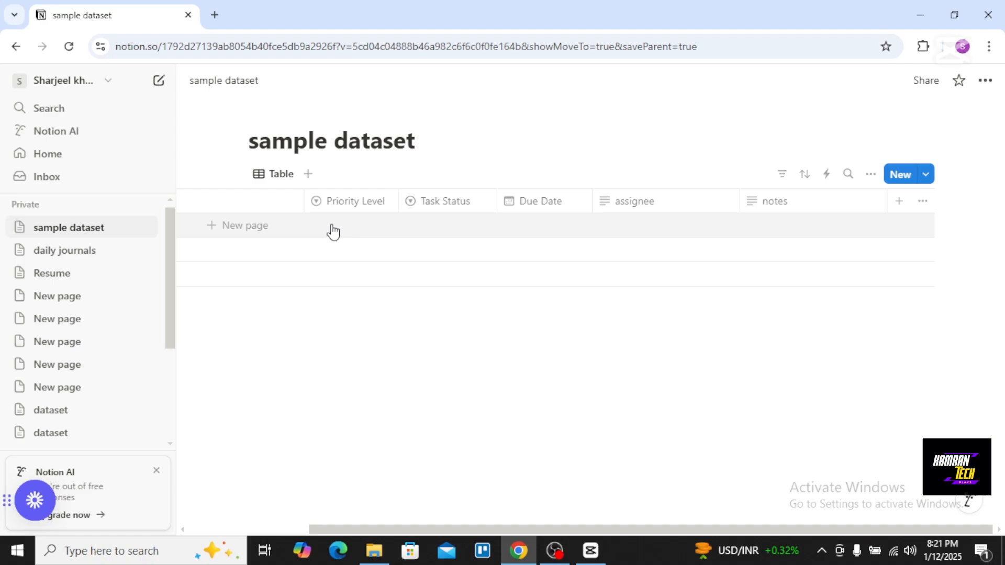
click(271, 206)
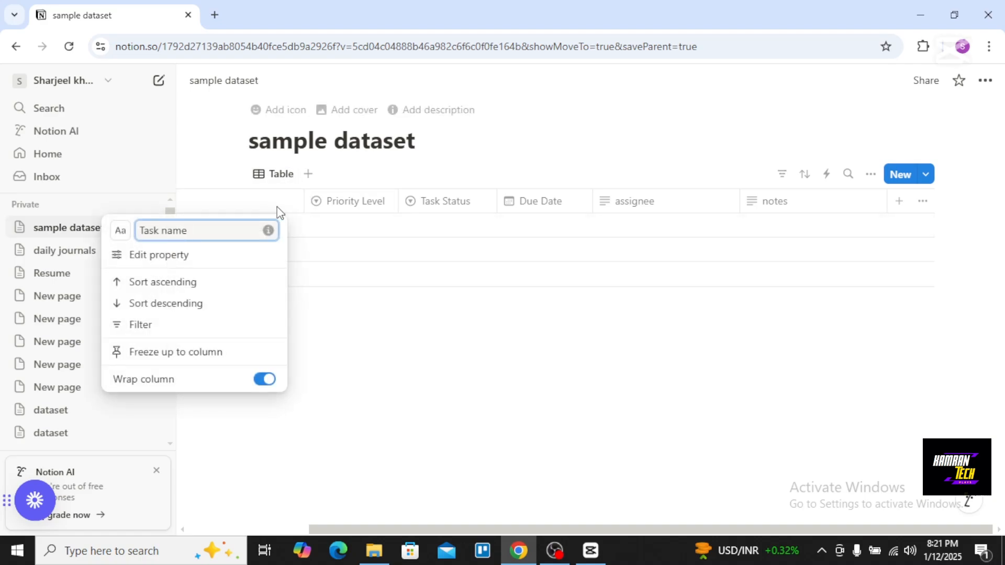
click(278, 212)
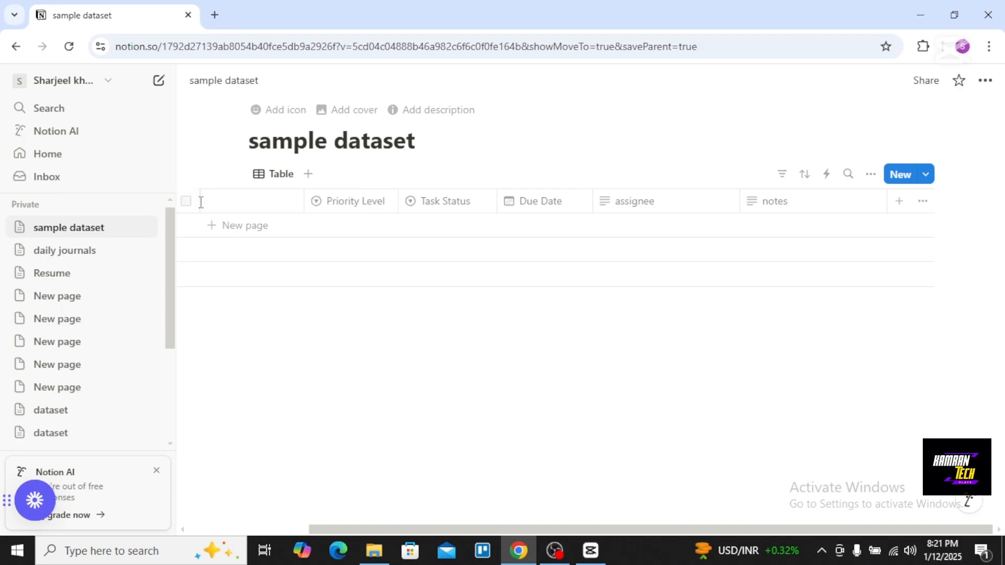
drag(303, 200, 202, 193)
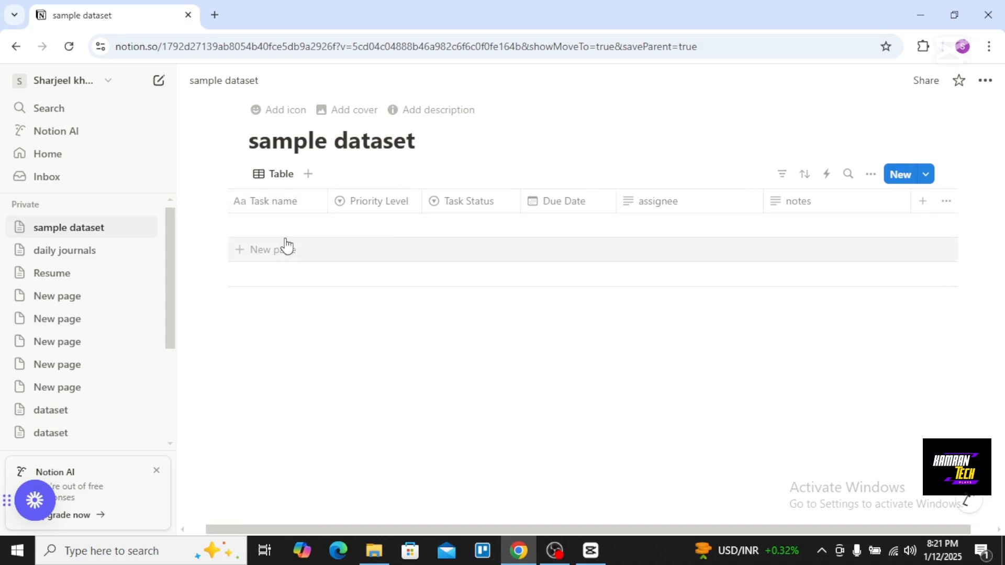
Enter "wrtie blog post" as the task name in the table's first row
click(273, 228)
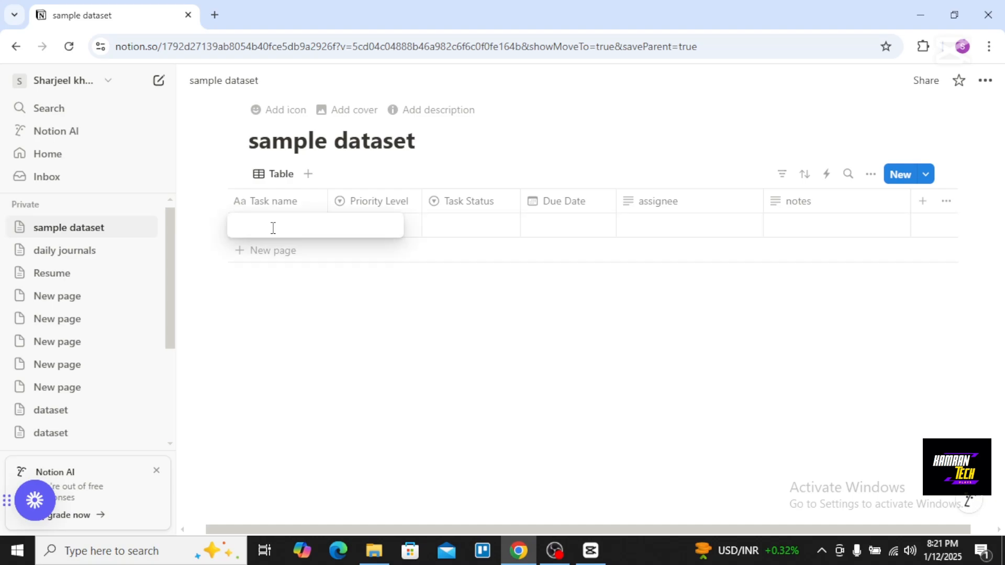
text(wrtie )
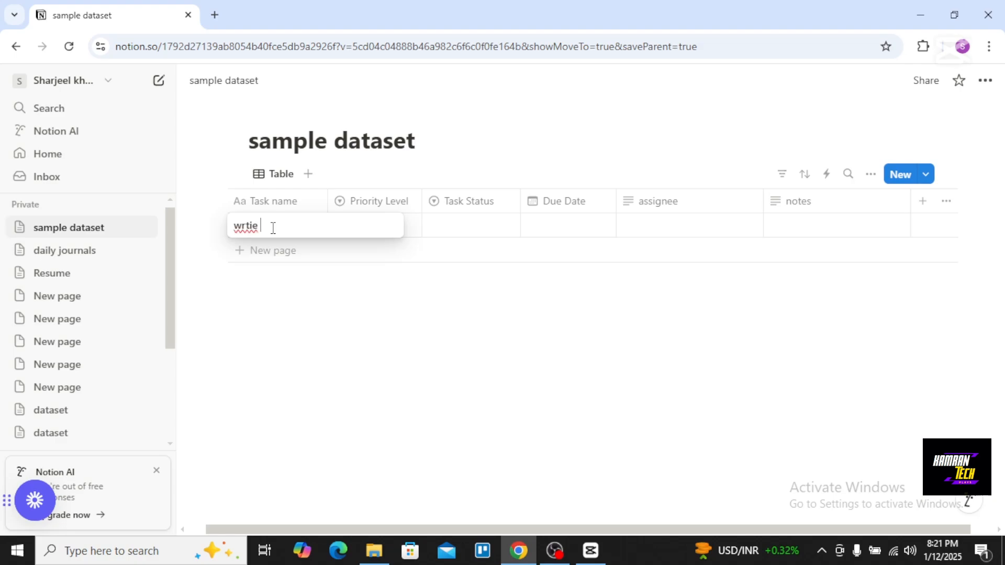
text(blog post)
key(Escape)
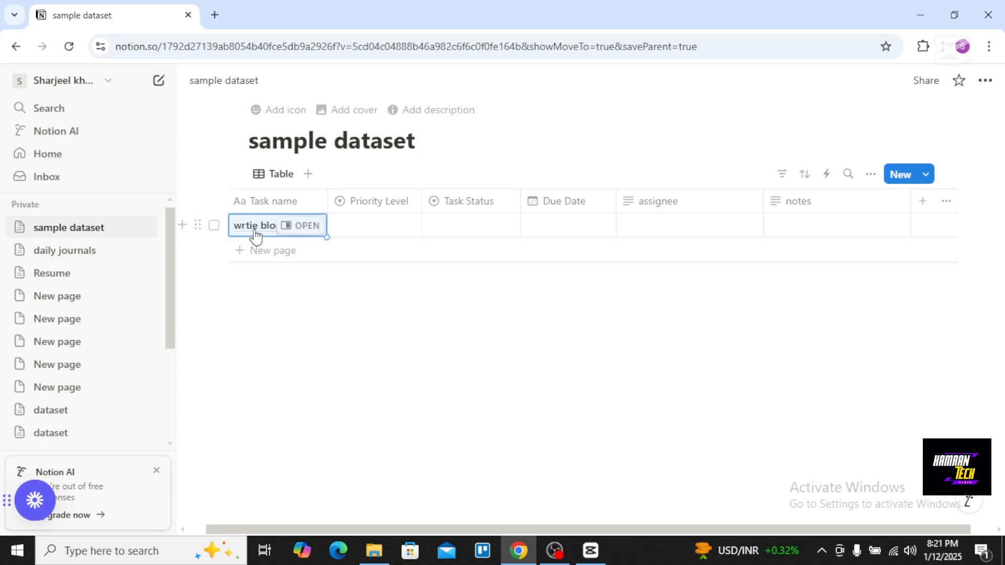
For the "wrtie blog post" row, create and assign the priority level "high" and the task status "in progress"
click(388, 231)
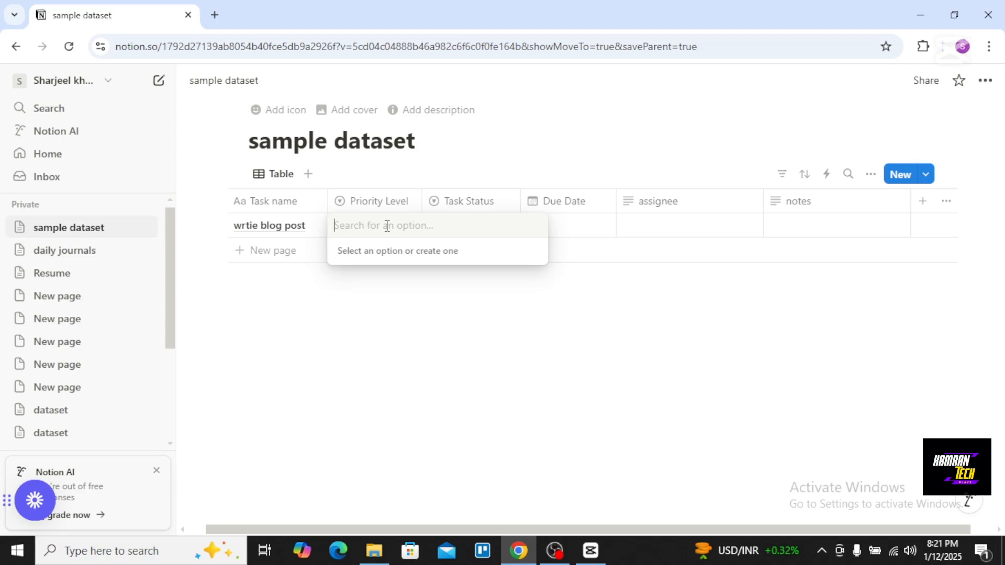
text(high)
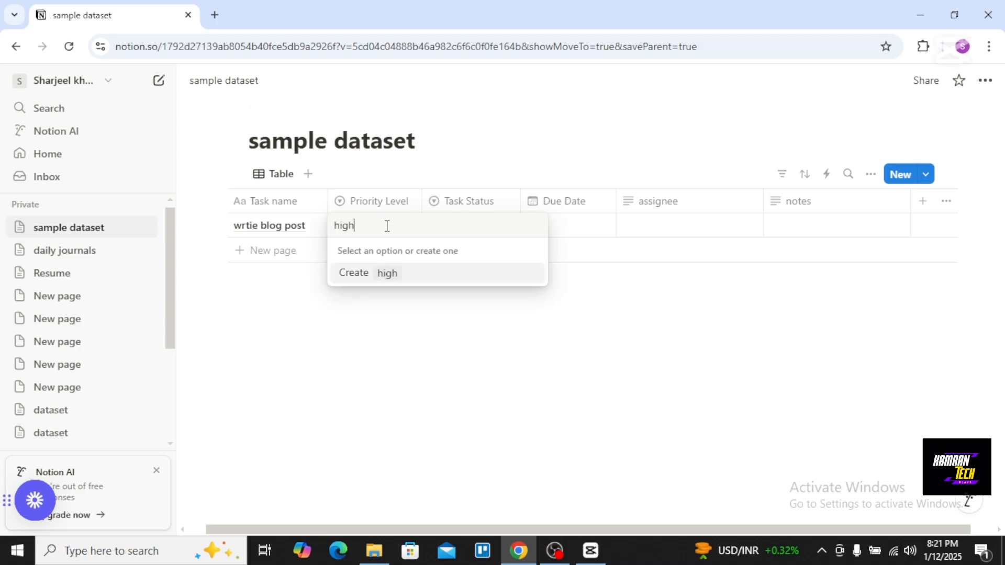
key(Return)
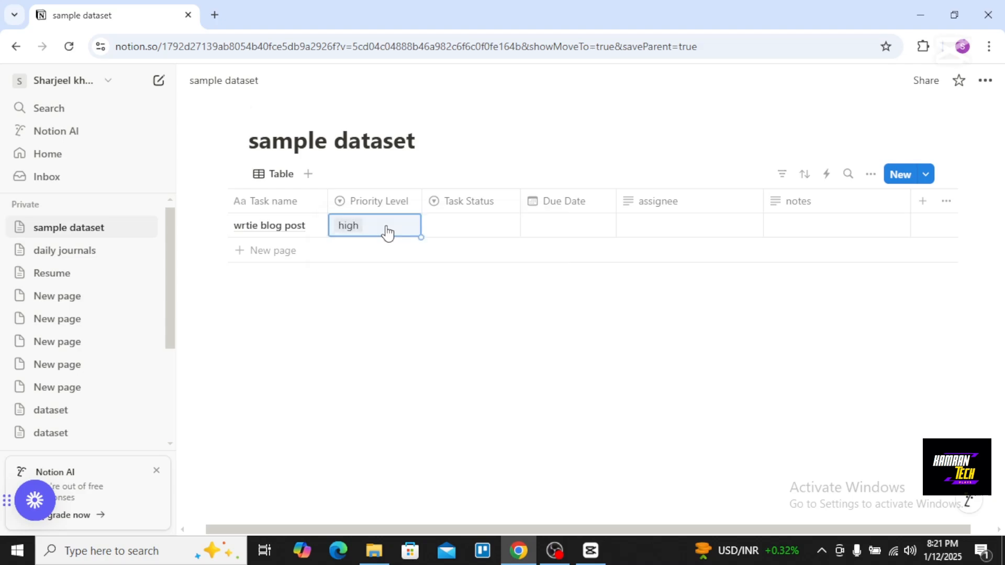
click(463, 230)
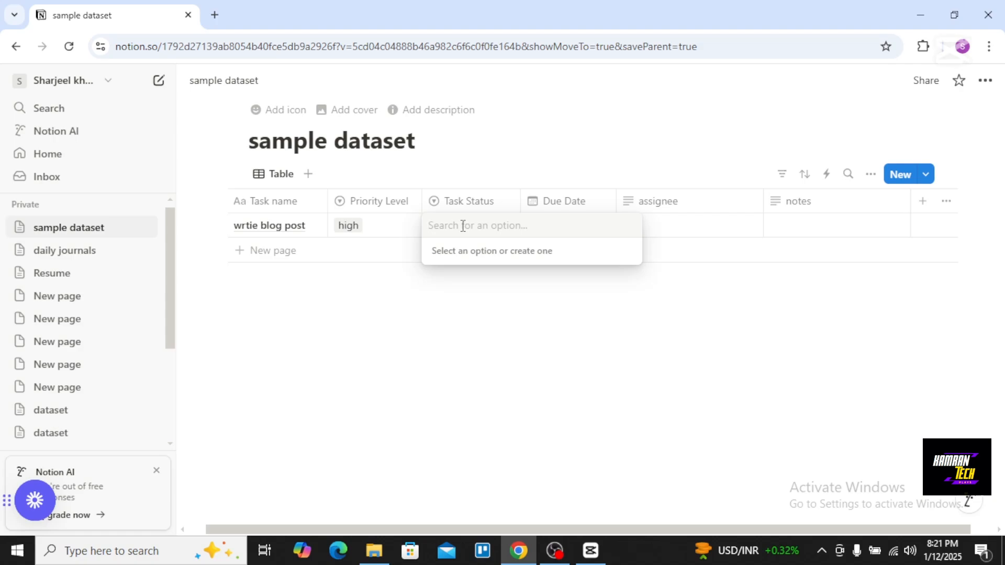
text(in)
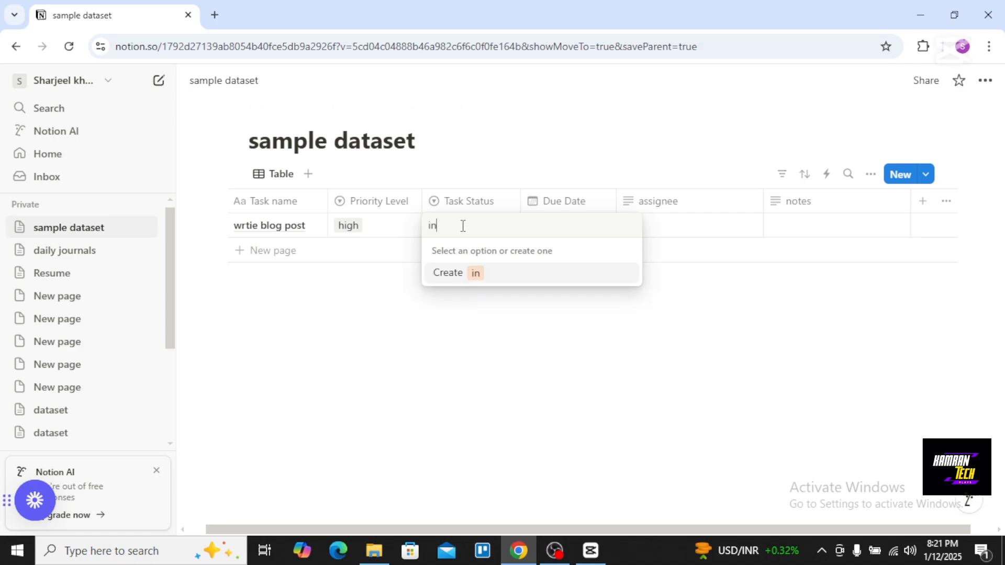
text( progress)
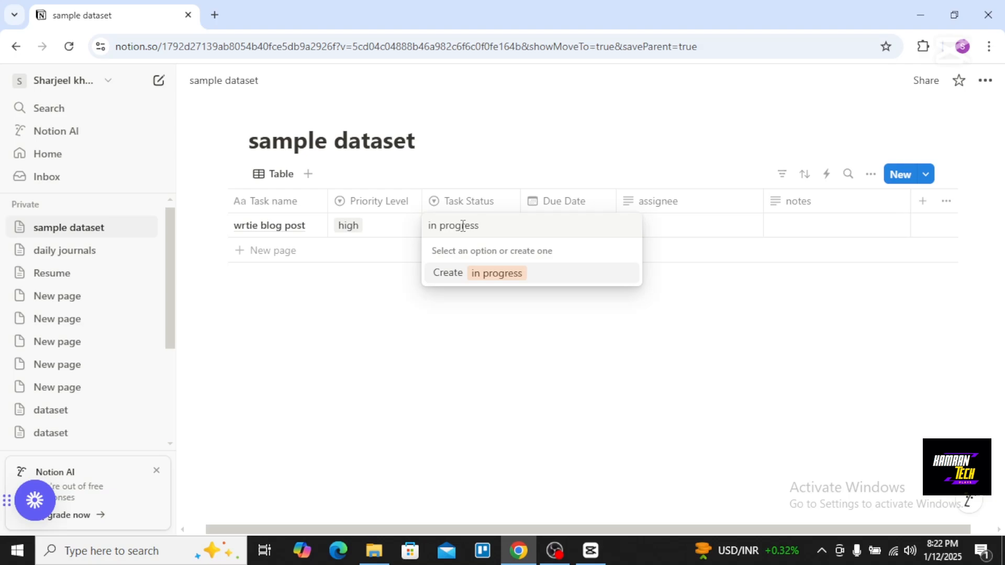
key(Return)
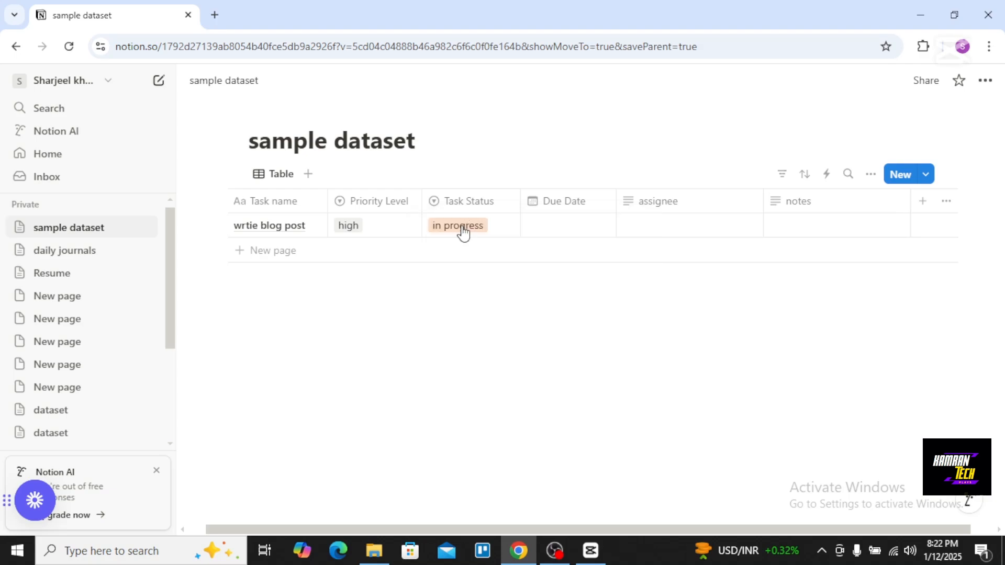
Set the "wrtie blog post" row's due date to January 13, 2025 and enter the assignee's first name
click(561, 231)
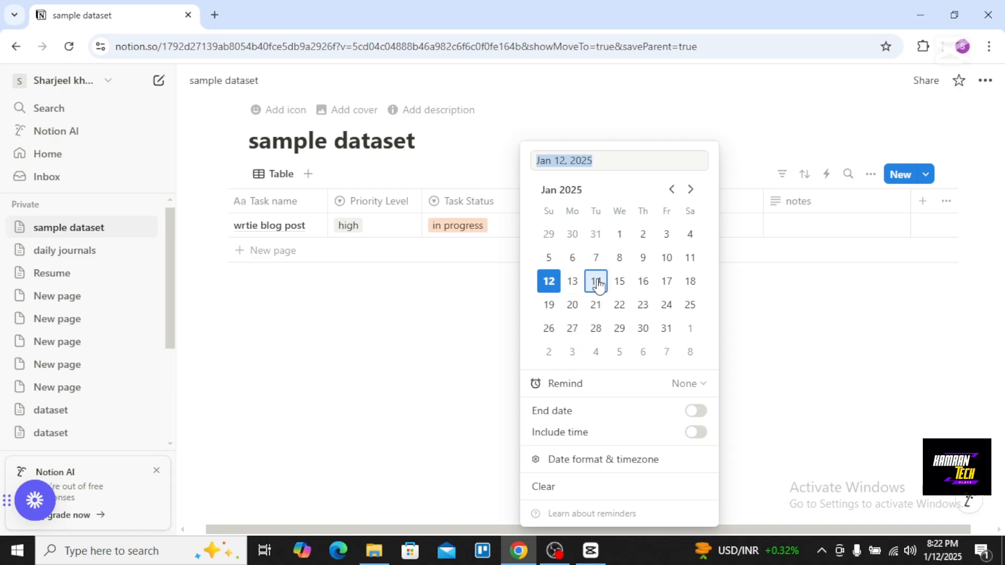
click(573, 283)
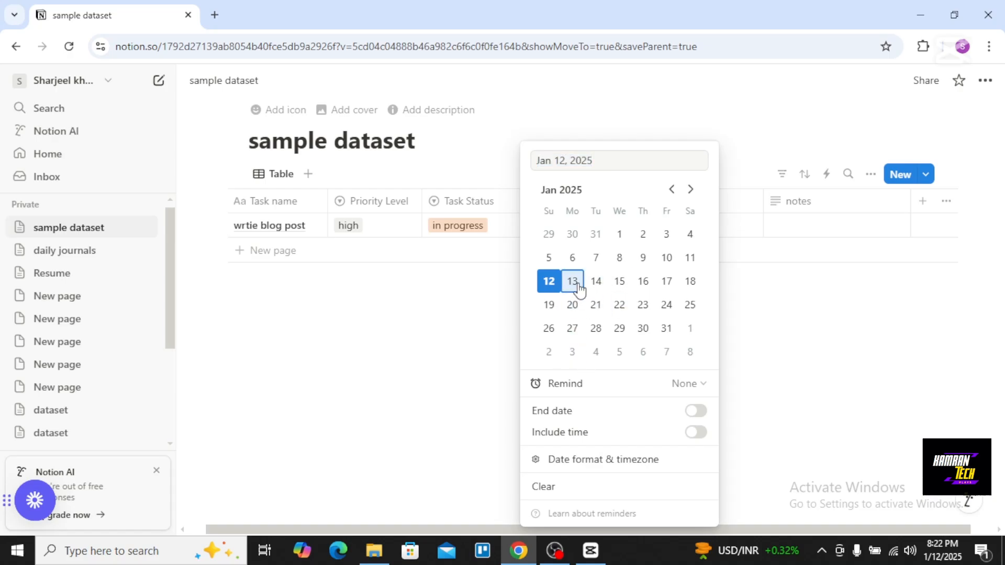
click(506, 352)
click(687, 226)
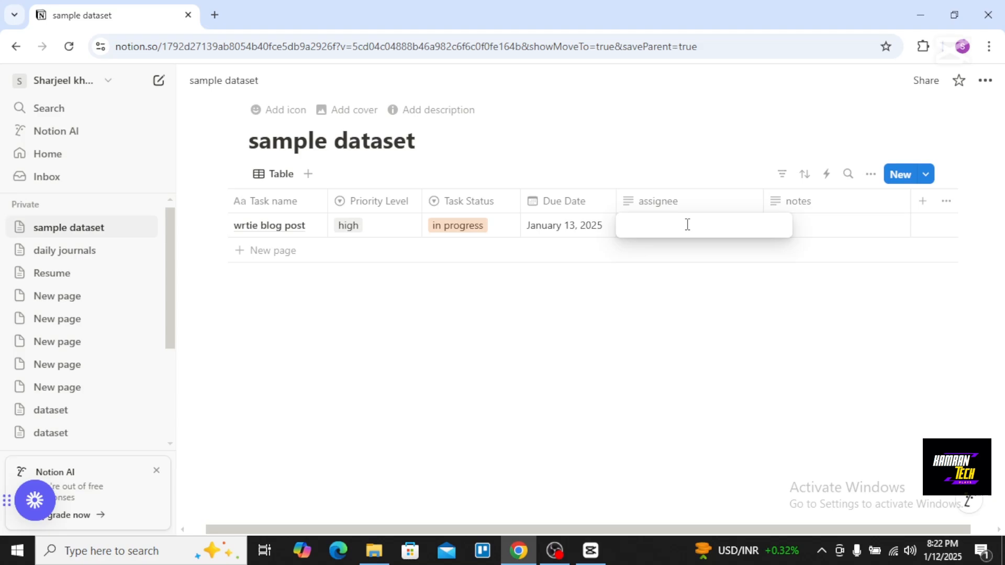
text(alice)
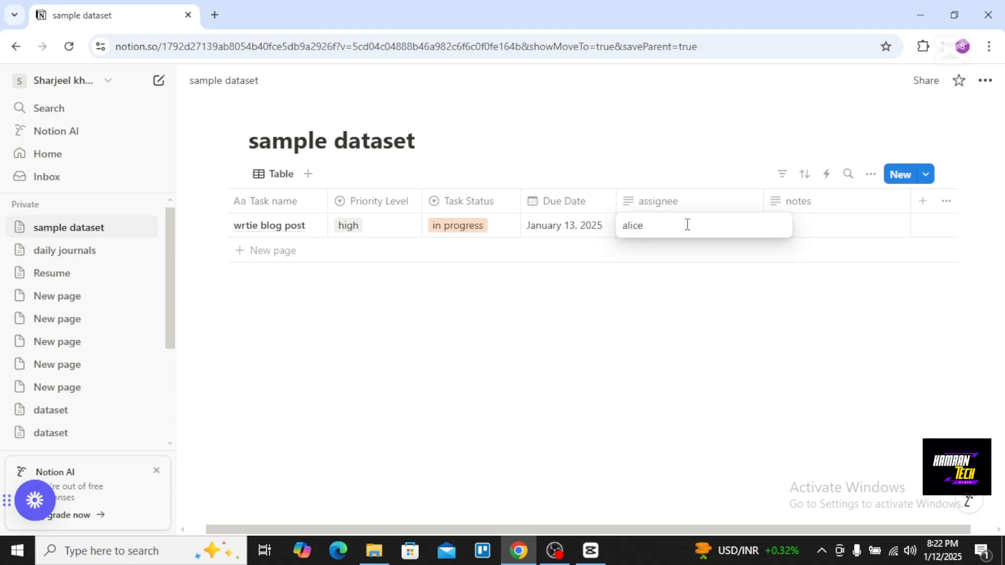
key(Return)
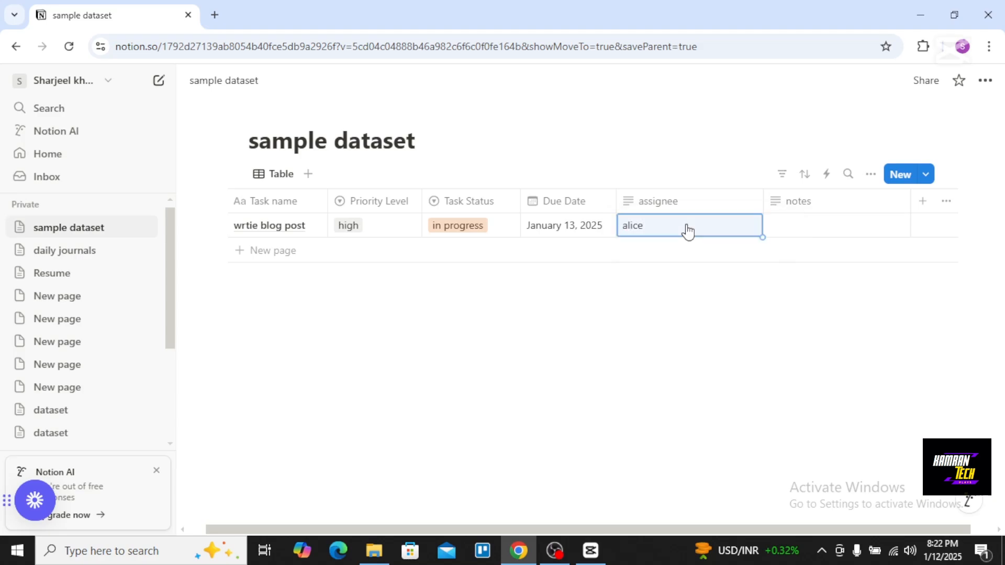
Enter "drafts blog on notion workflow" in the notes cell of the "wrtie blog post" row
click(803, 234)
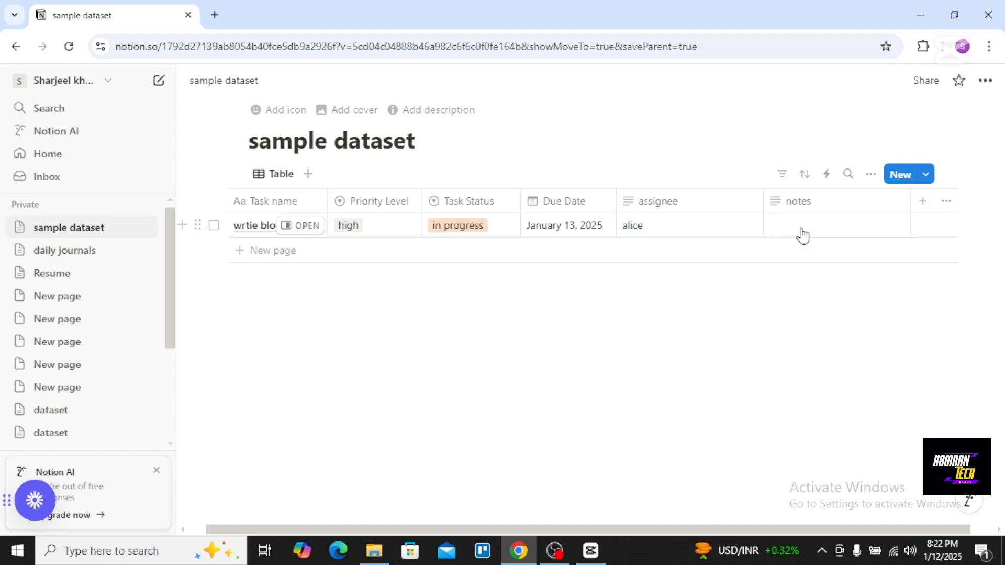
text(drf)
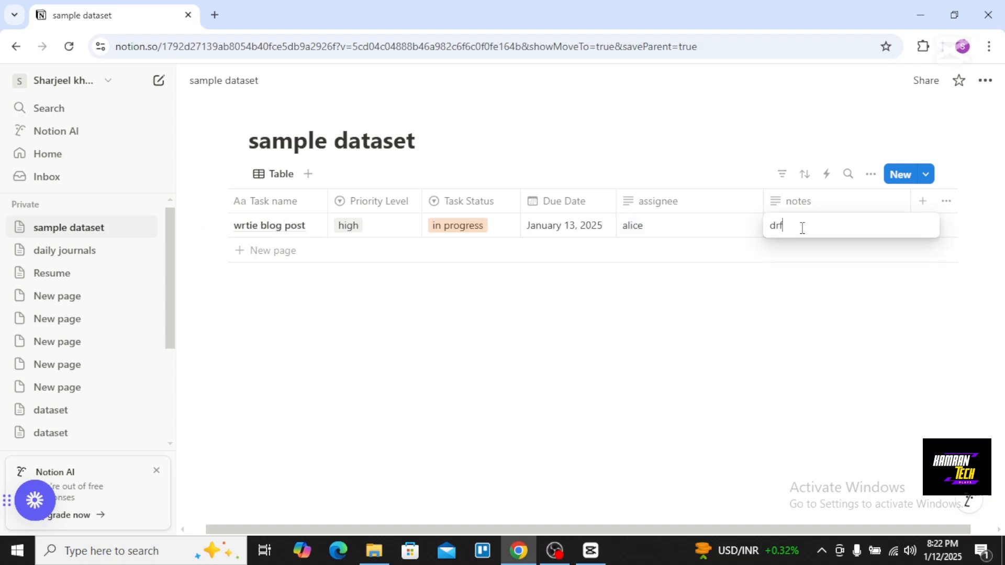
key(BackSpace)
text(afts blog on notion )
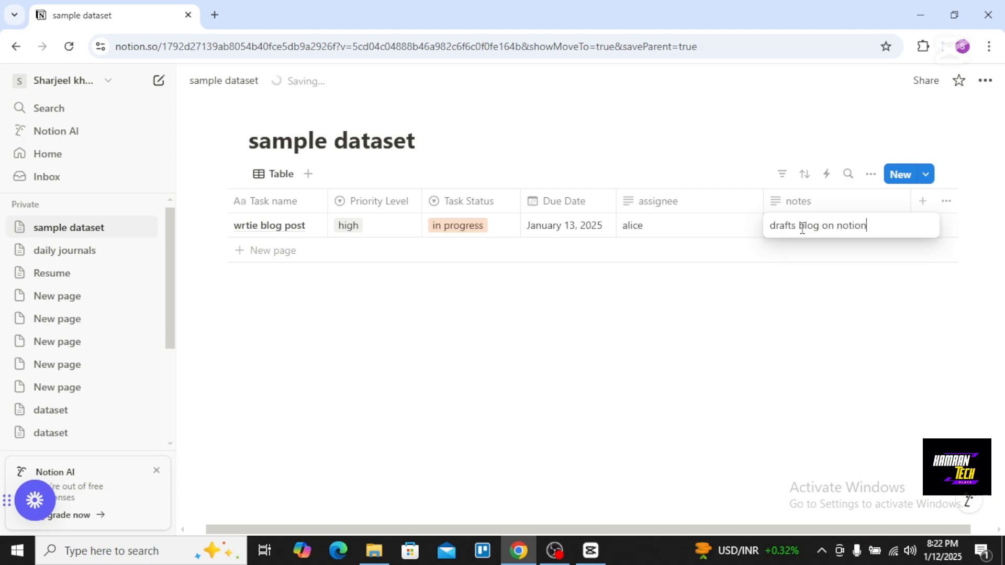
text(workfloe)
key(Escape)
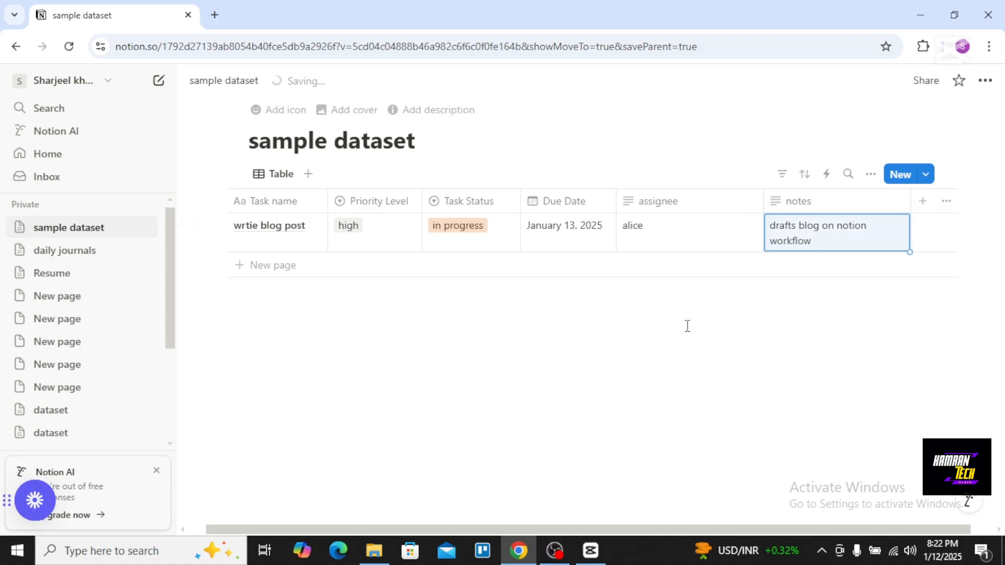
Add a second row to the table with the task name "team meeting prep"
click(278, 250)
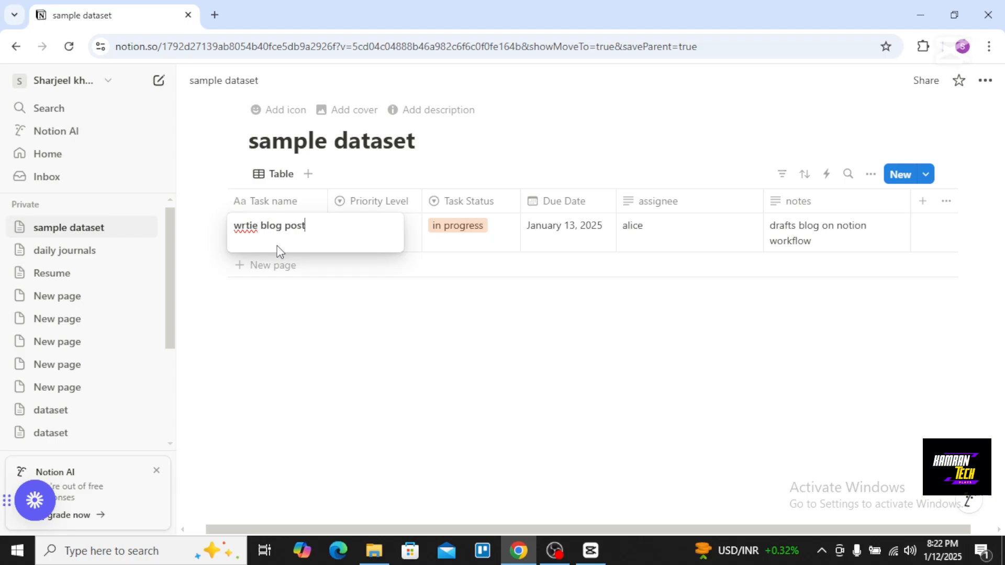
key(Escape)
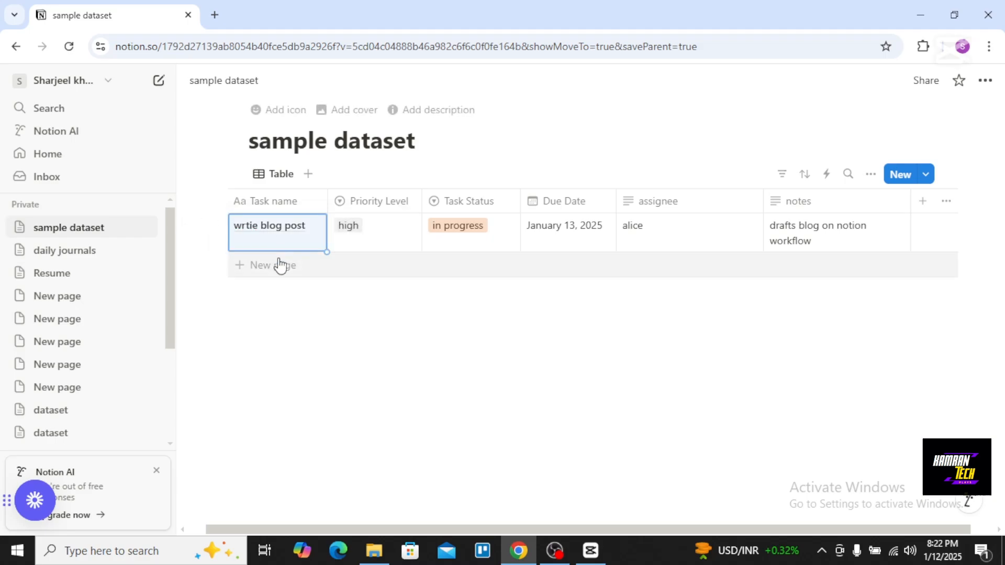
click(265, 267)
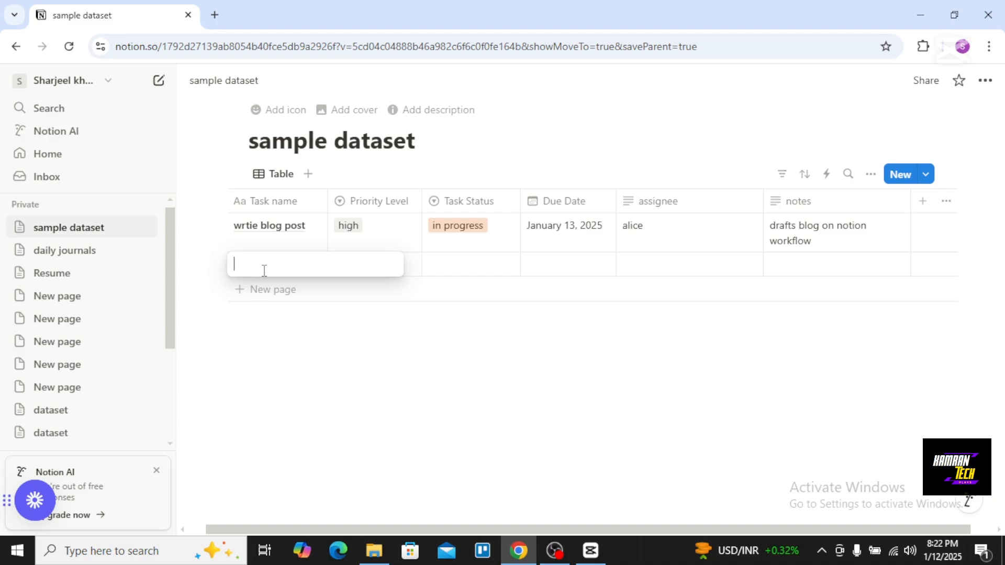
text(team)
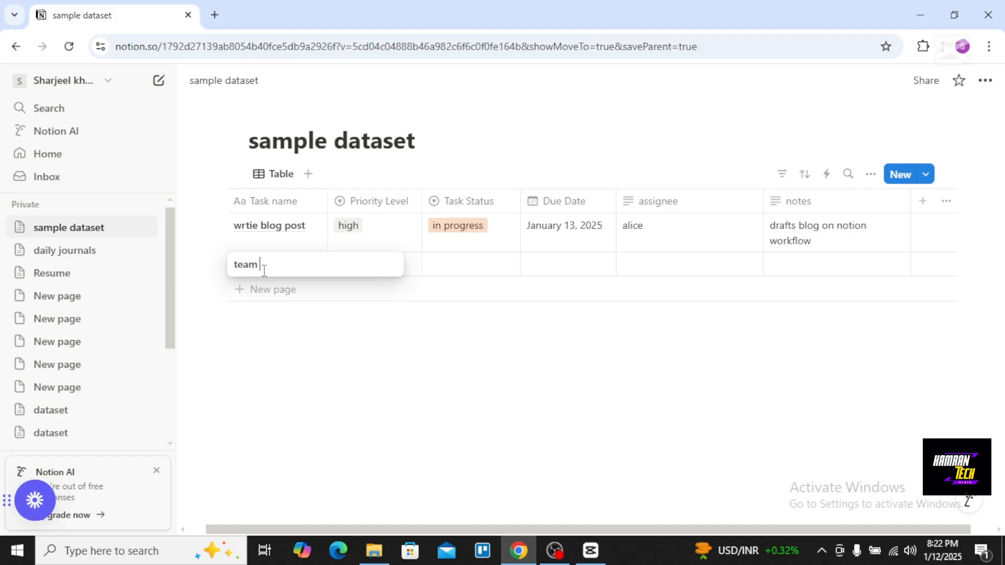
text( meeting prep)
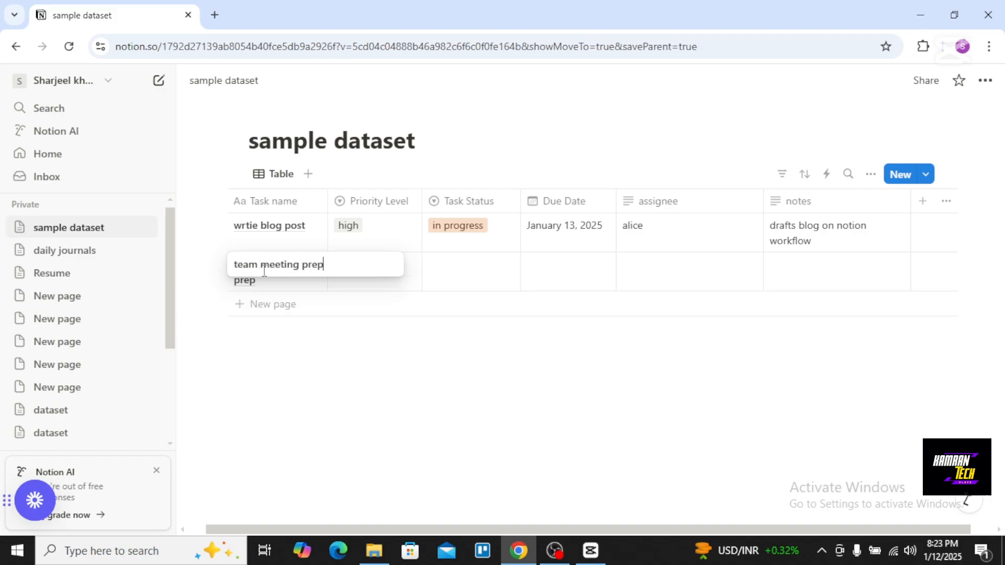
key(Escape)
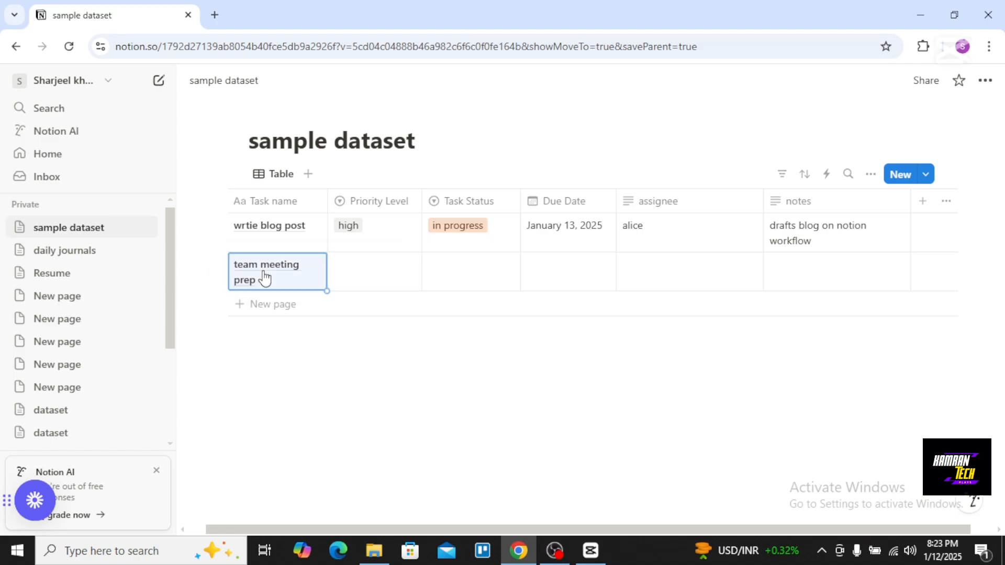
For the "team meeting prep" row, create and assign the priority level "medium" and the task status "not started"
click(383, 268)
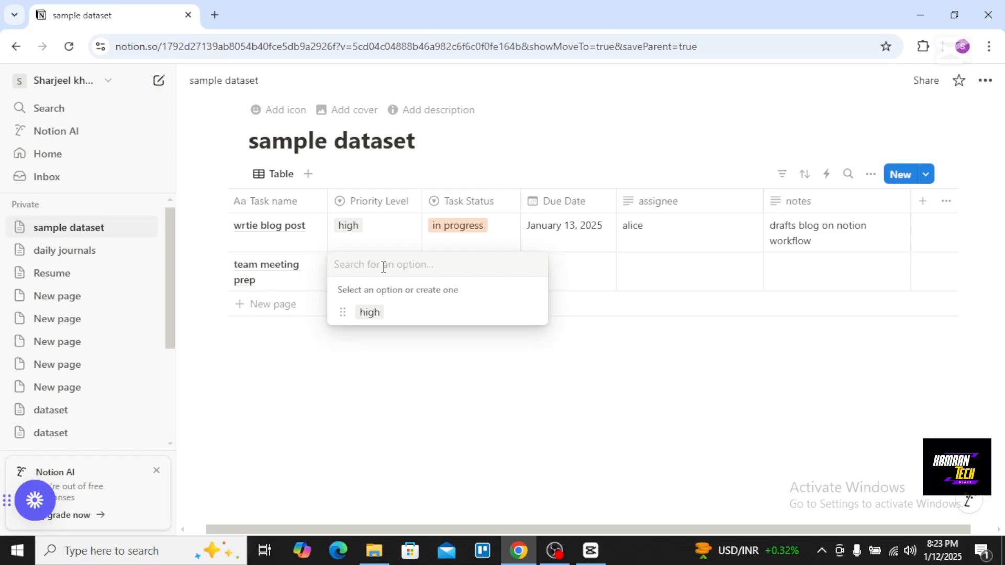
text(medium)
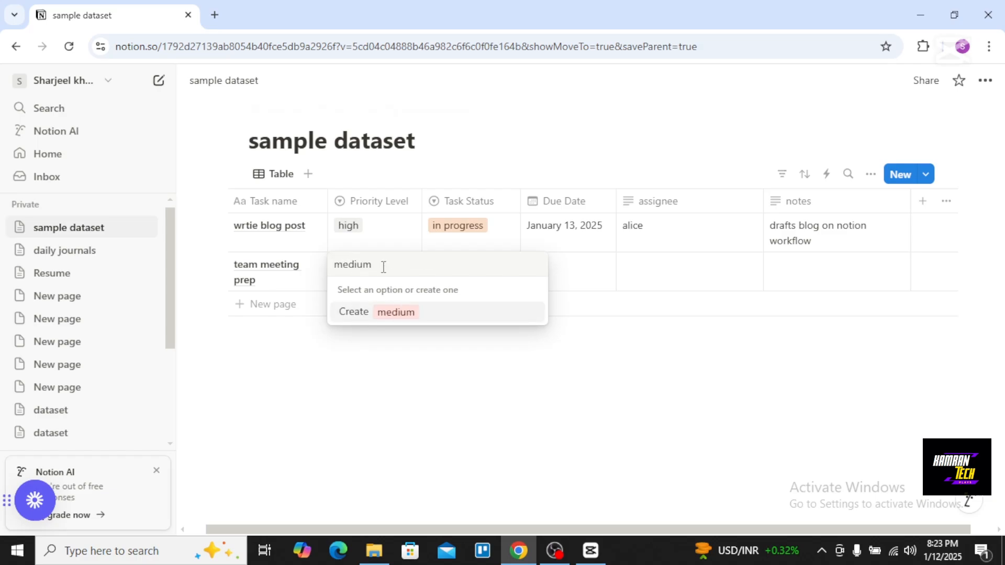
key(Return)
key(Escape)
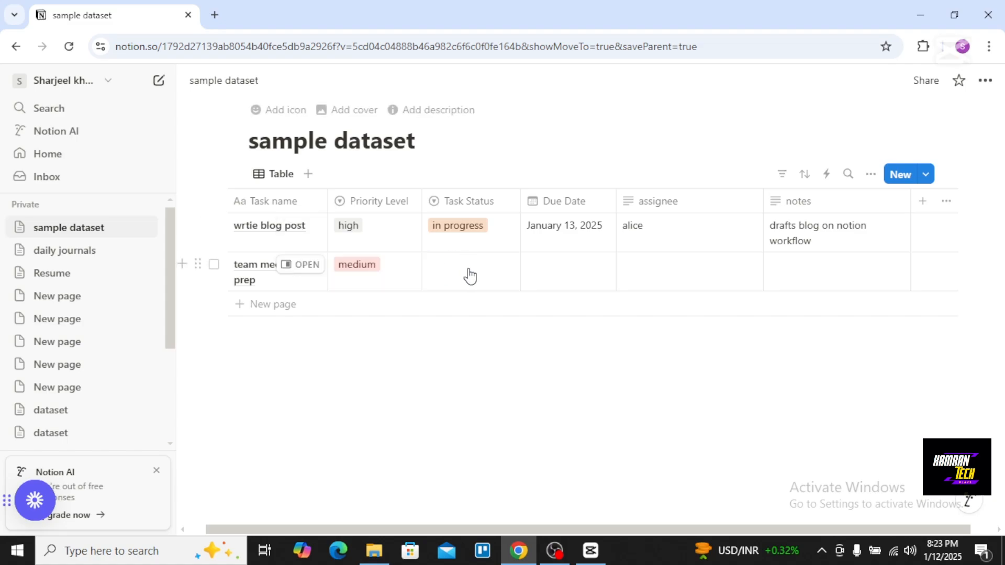
click(469, 276)
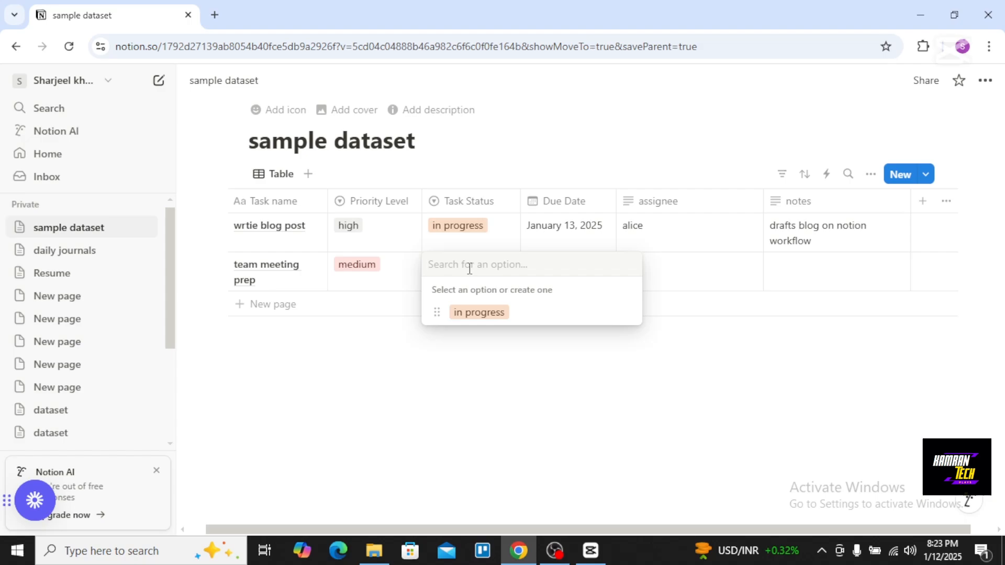
text(n)
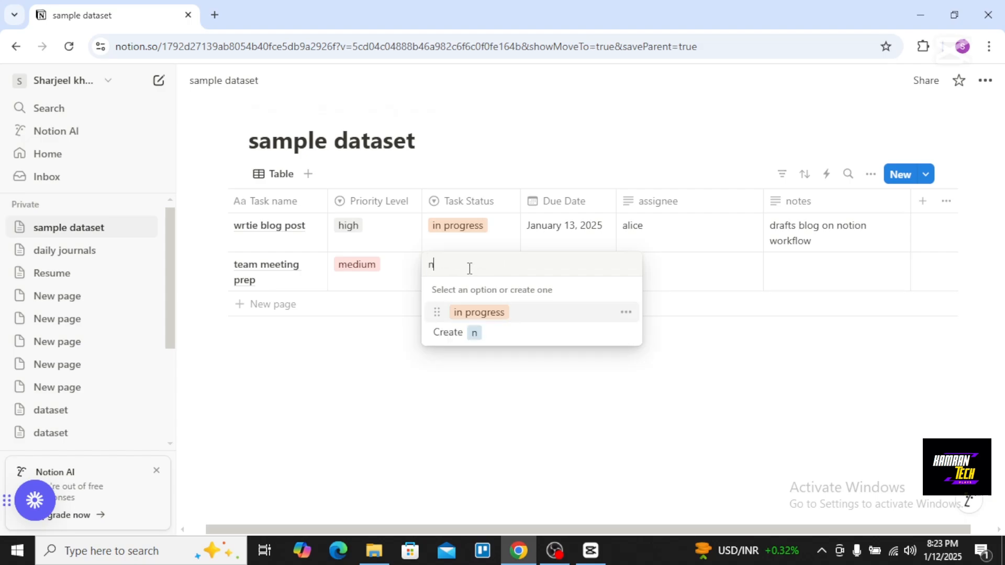
text(ot started)
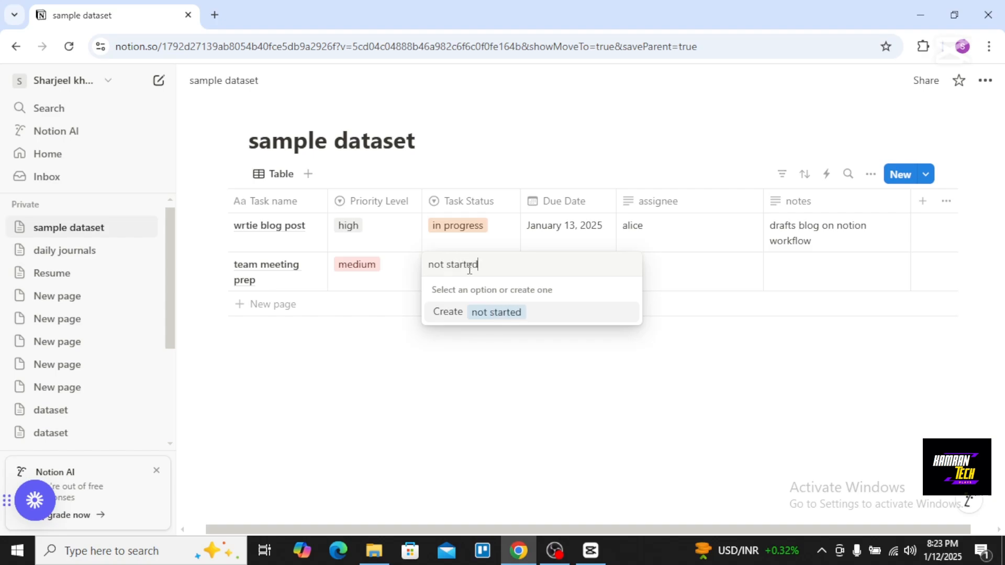
key(Return)
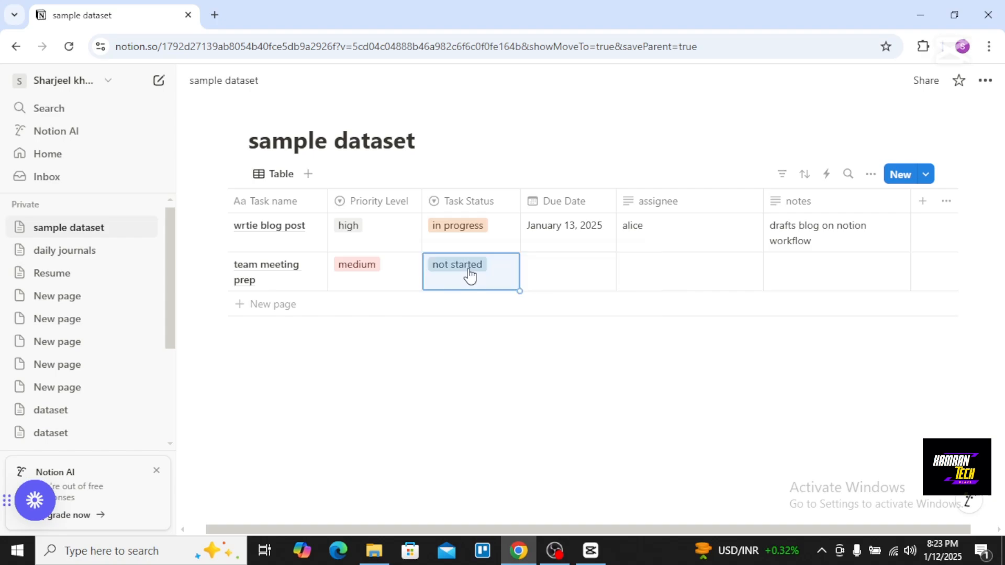
Set the "team meeting prep" row's due date to January 14, 2025 and enter the assignee's first name
click(577, 280)
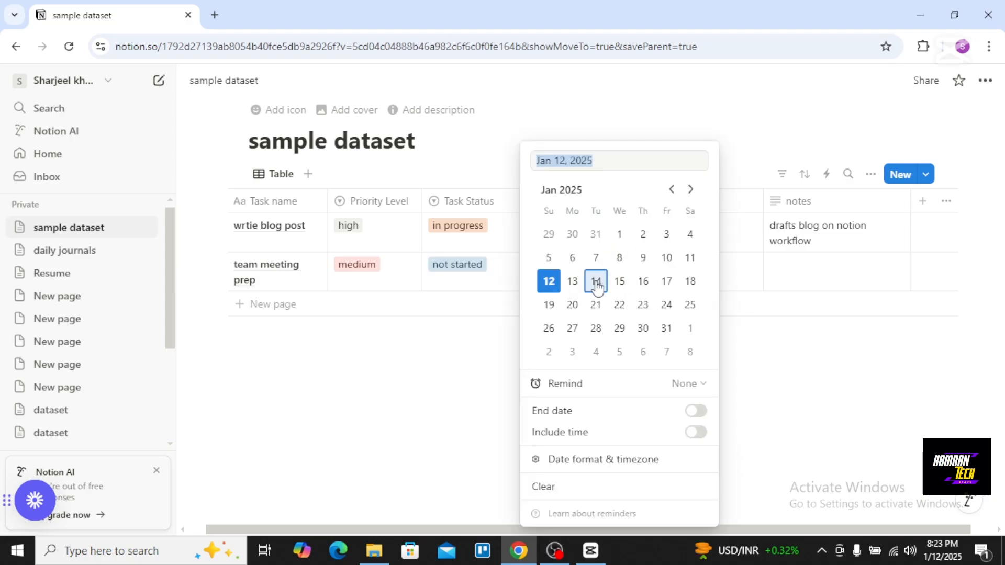
click(597, 285)
click(477, 377)
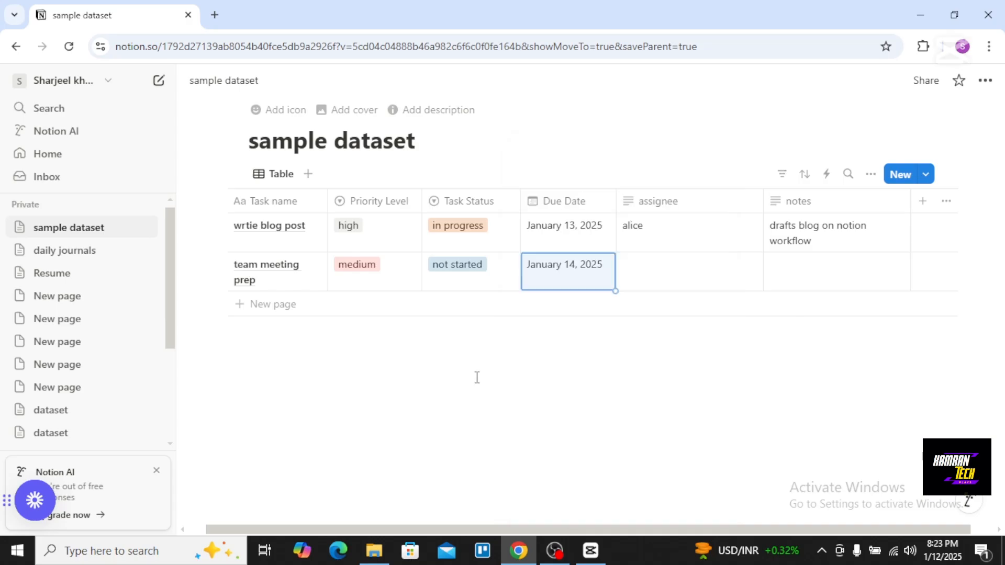
click(672, 284)
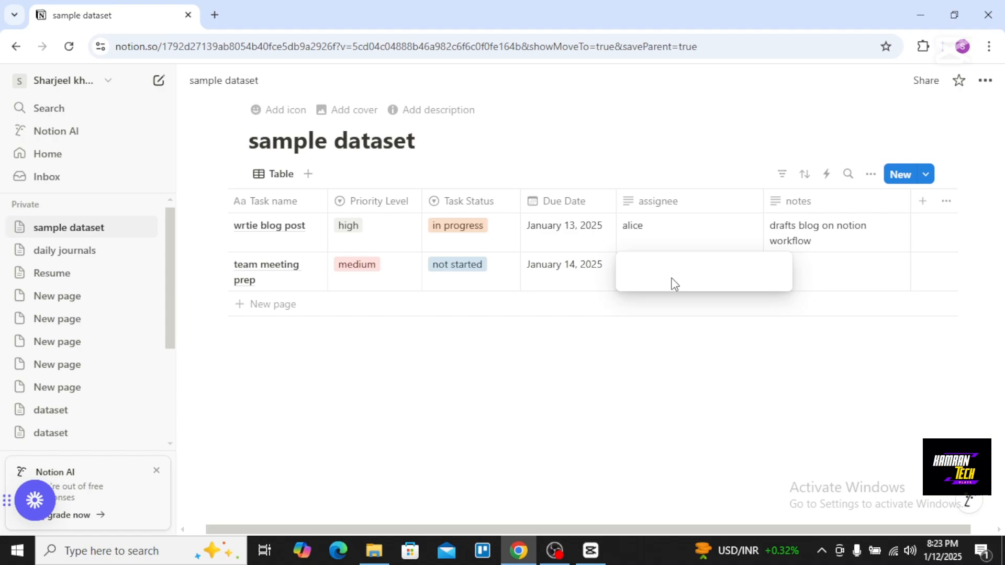
text(bob)
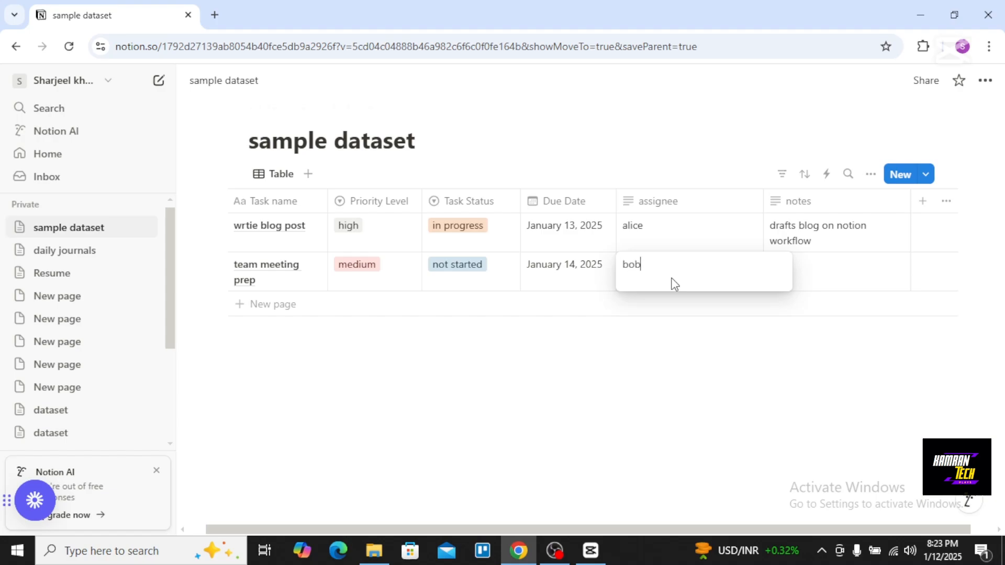
key(Return)
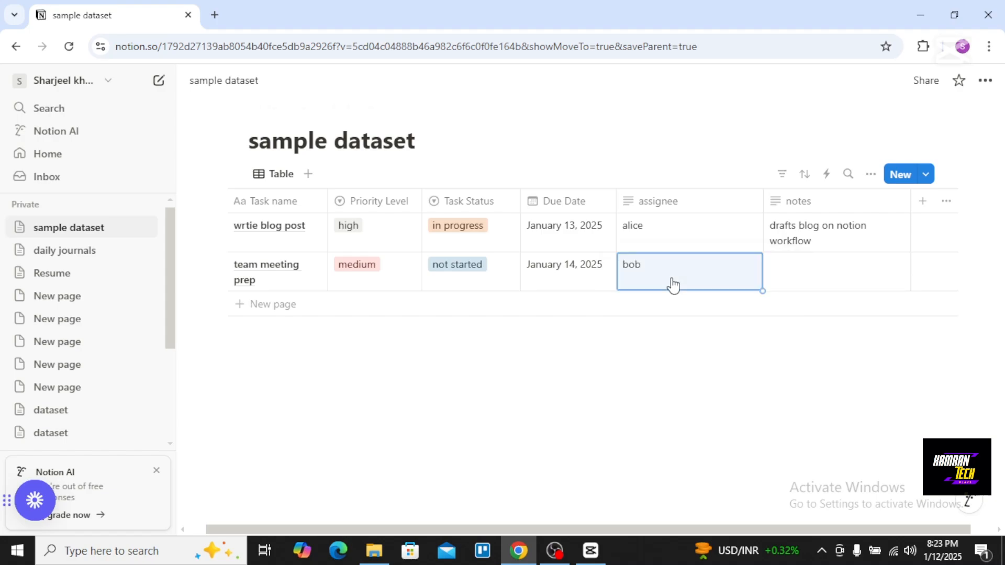
Enter "prepare agenda for q1 kickoff." in the notes cell of the "team meeting prep" row
click(783, 273)
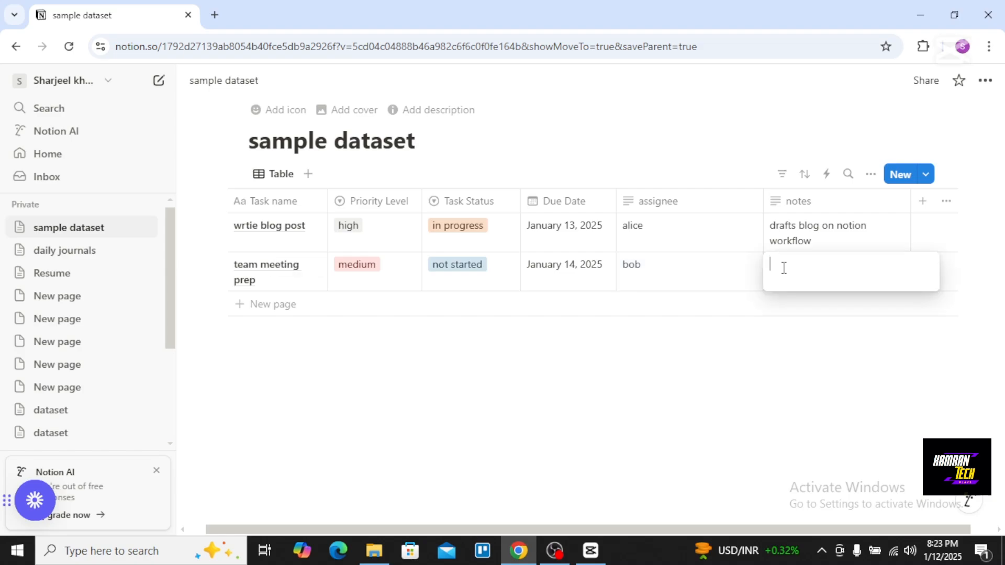
text(prepare)
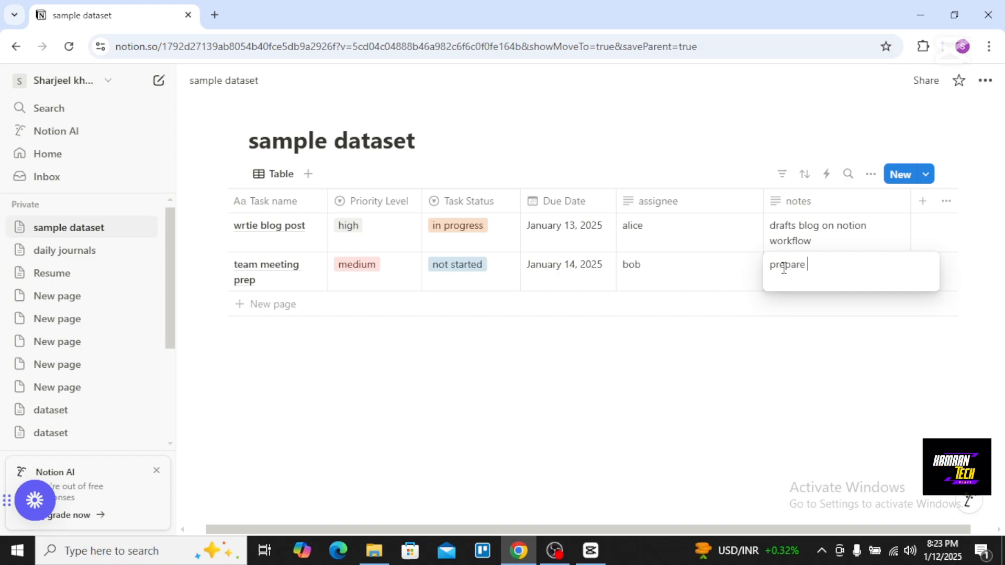
text( agenda for q1 kickoff)
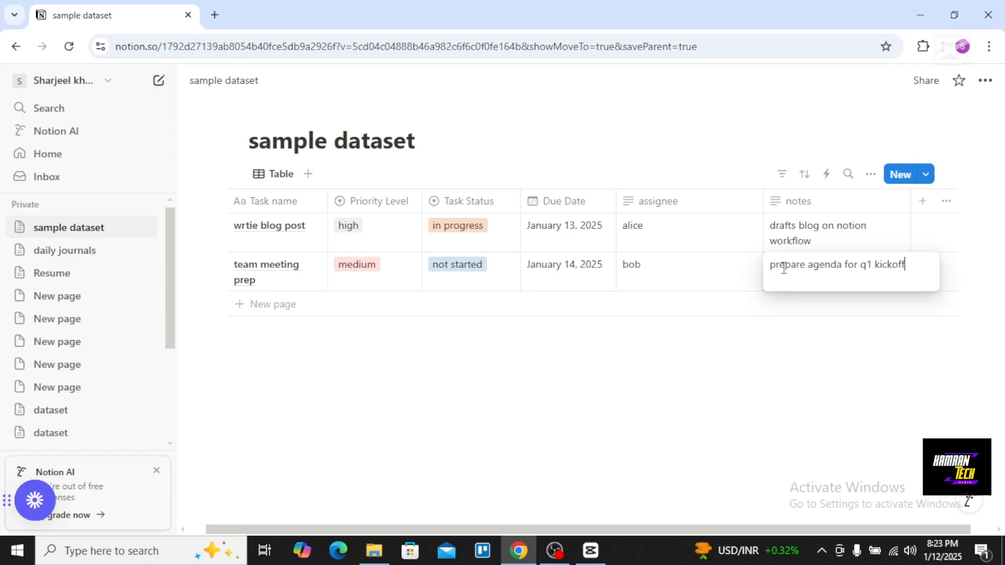
text(.)
key(Escape)
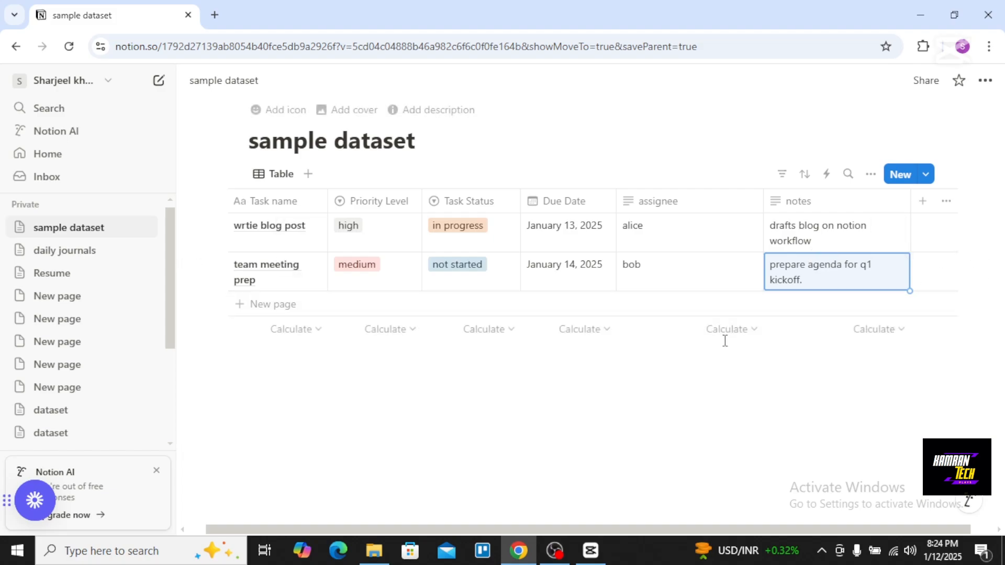
Add a third row to the table with the task name "data analysis"
click(278, 305)
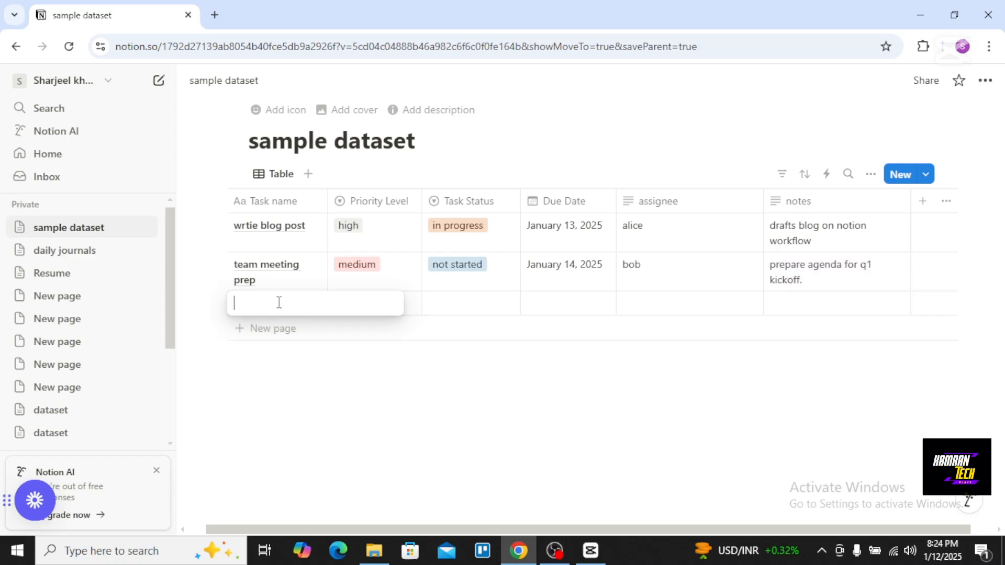
text(d)
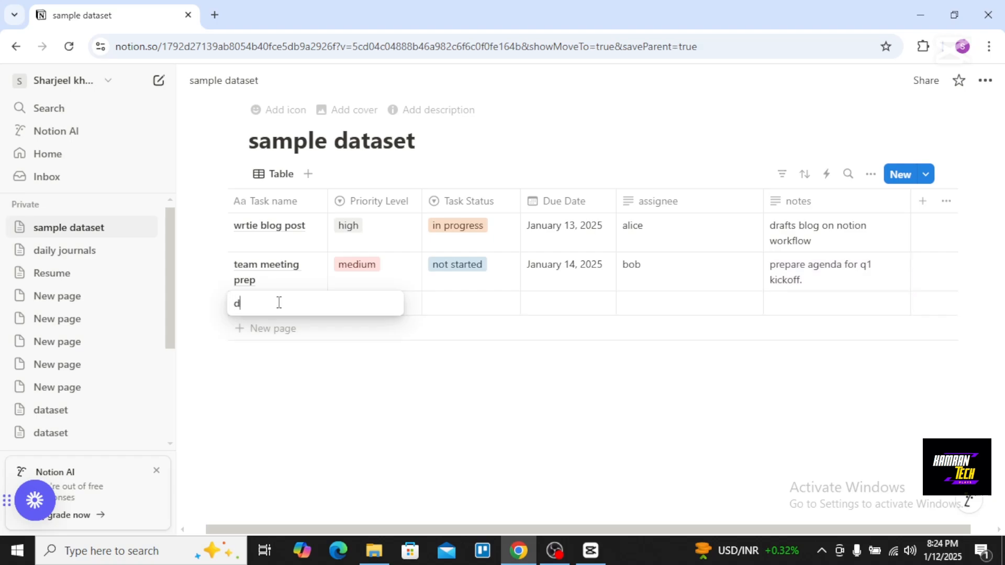
text(ata analysis)
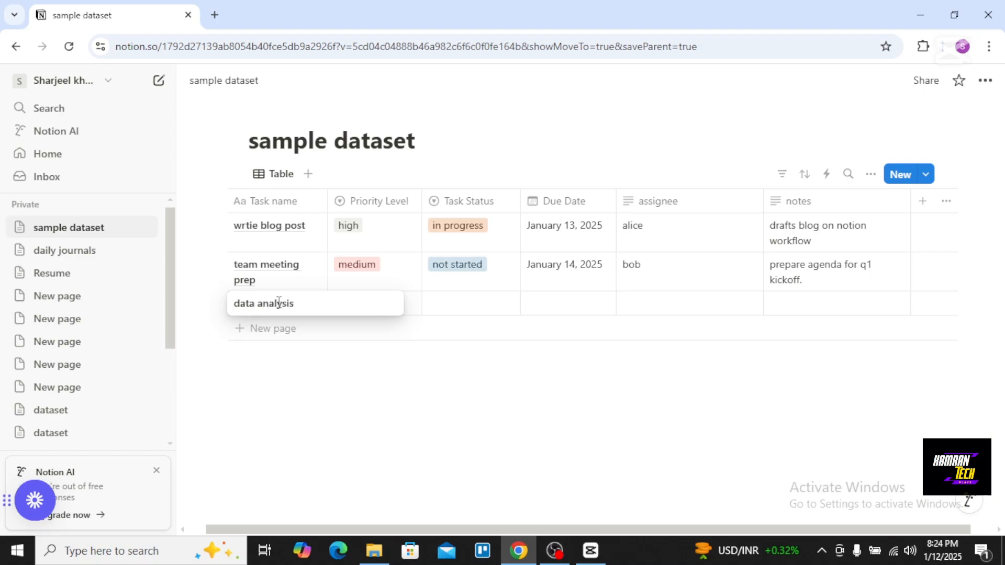
key(Return)
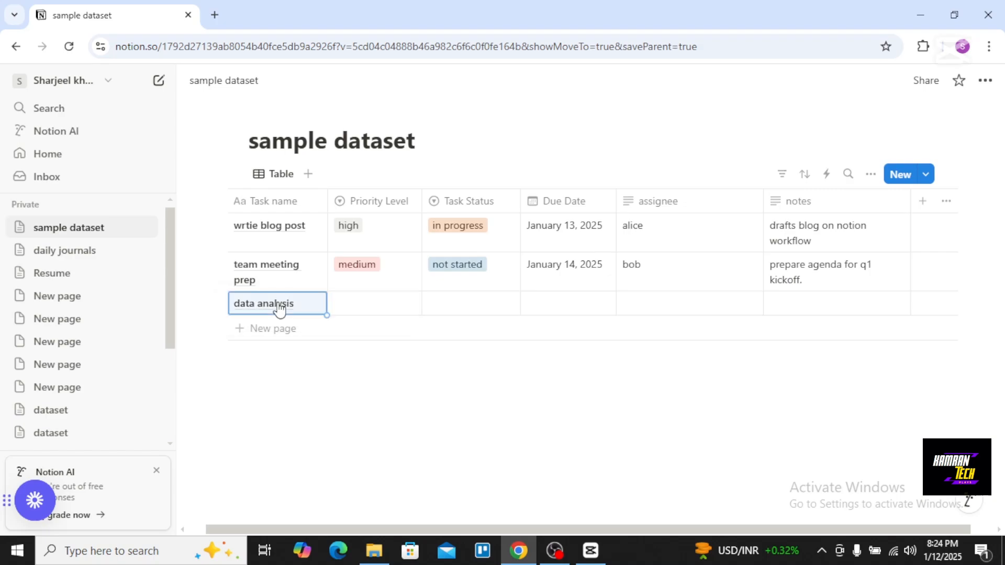
For the "data analysis" row, create and assign the priority level "low" and the task status "completed"
click(366, 309)
text(low)
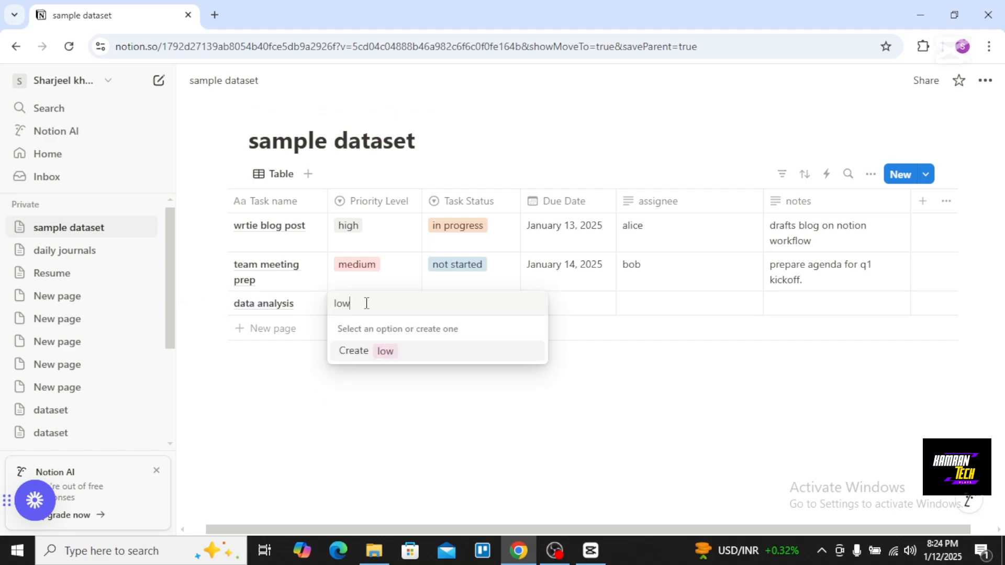
key(Return)
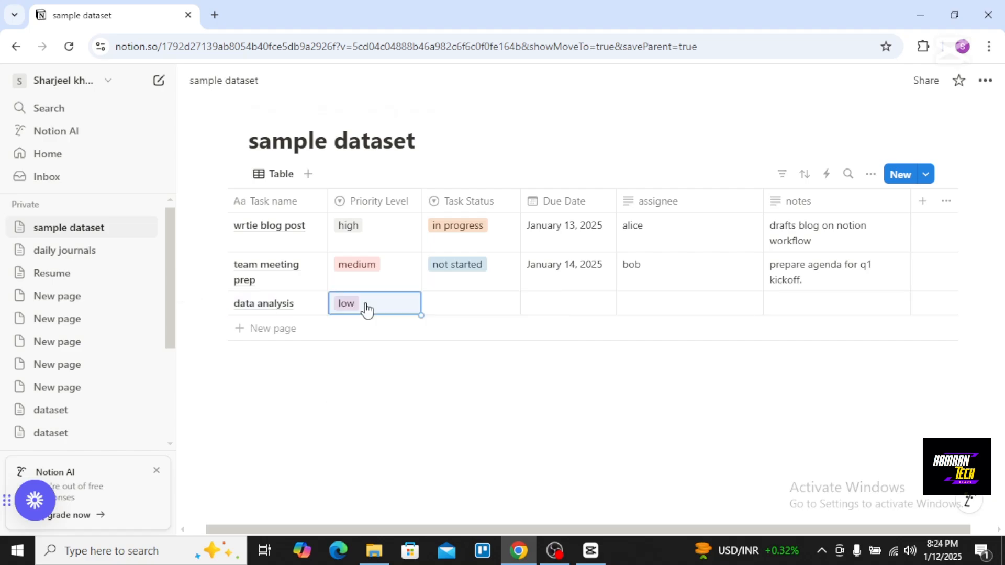
click(460, 309)
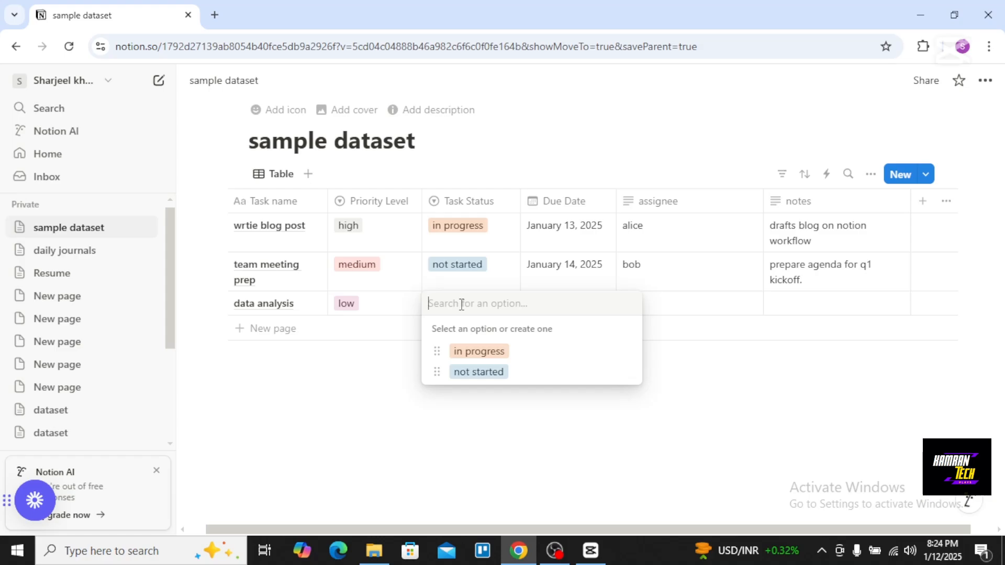
text(compl)
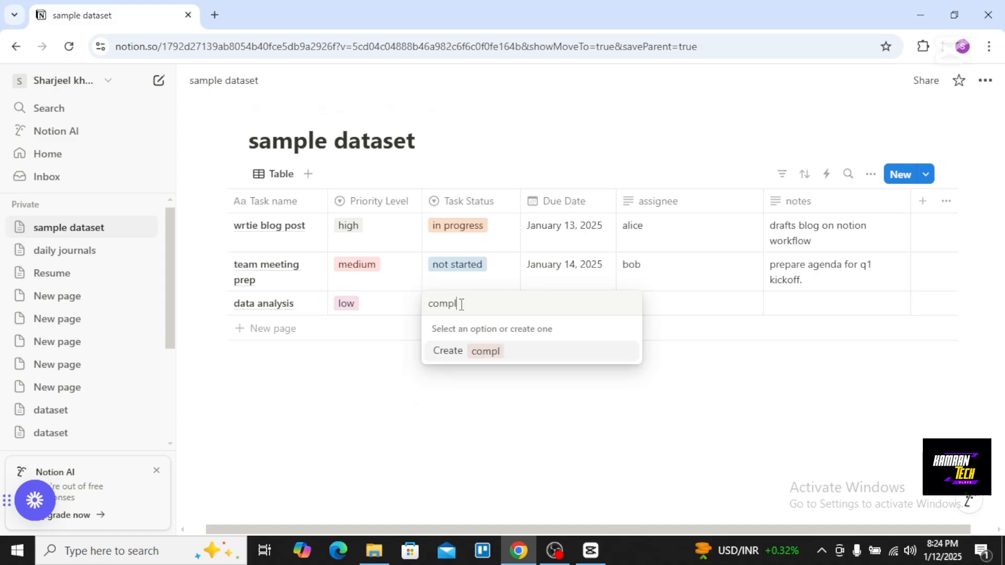
text(eted)
key(Return)
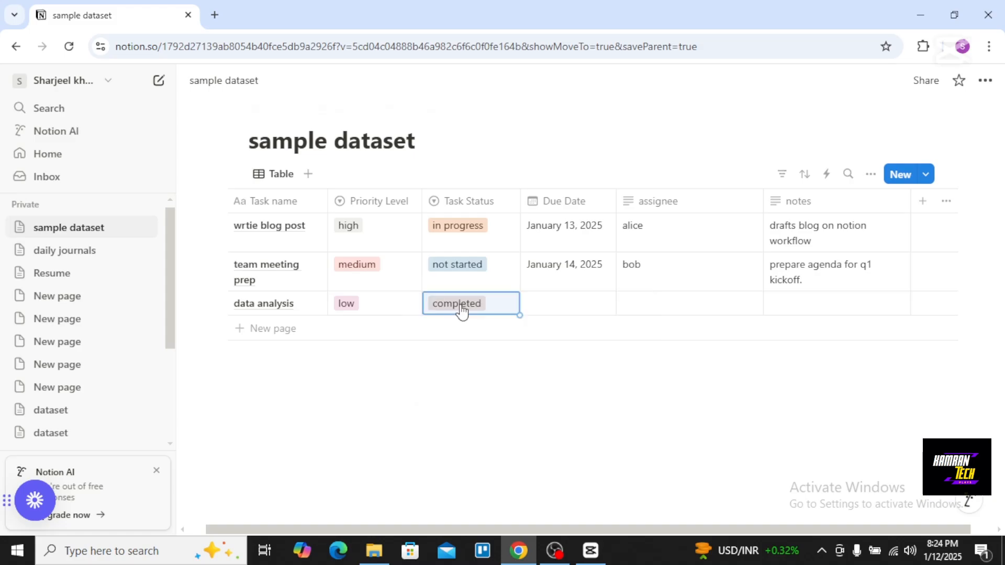
Set the "data analysis" row's due date to January 15, 2025 and enter the assignee's first name
click(567, 315)
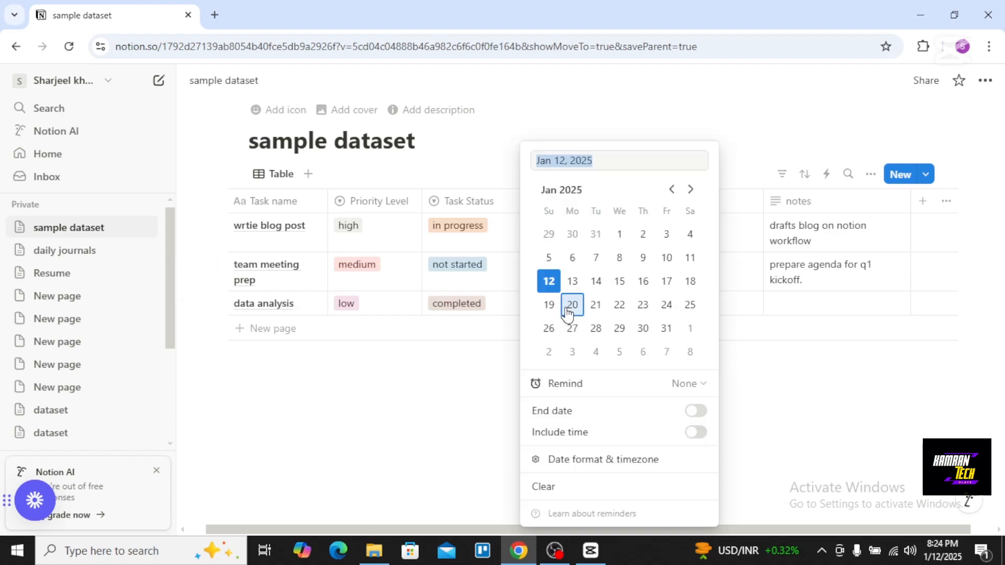
click(620, 282)
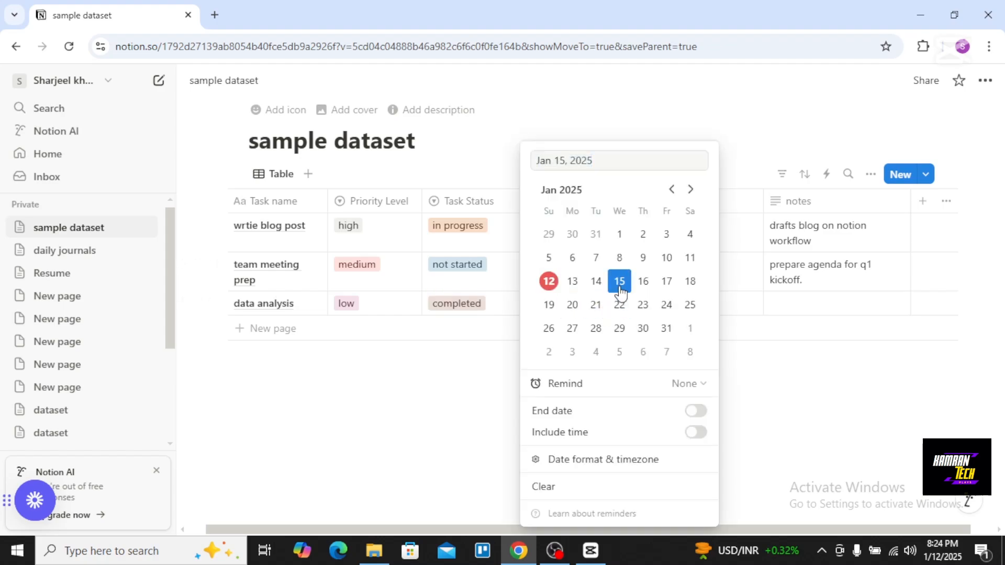
click(484, 368)
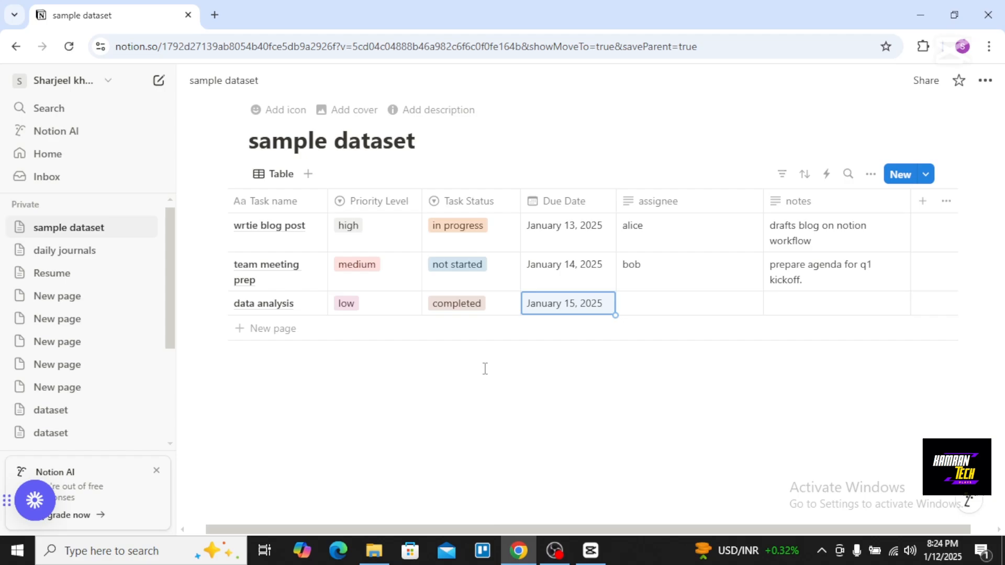
click(682, 294)
click(683, 301)
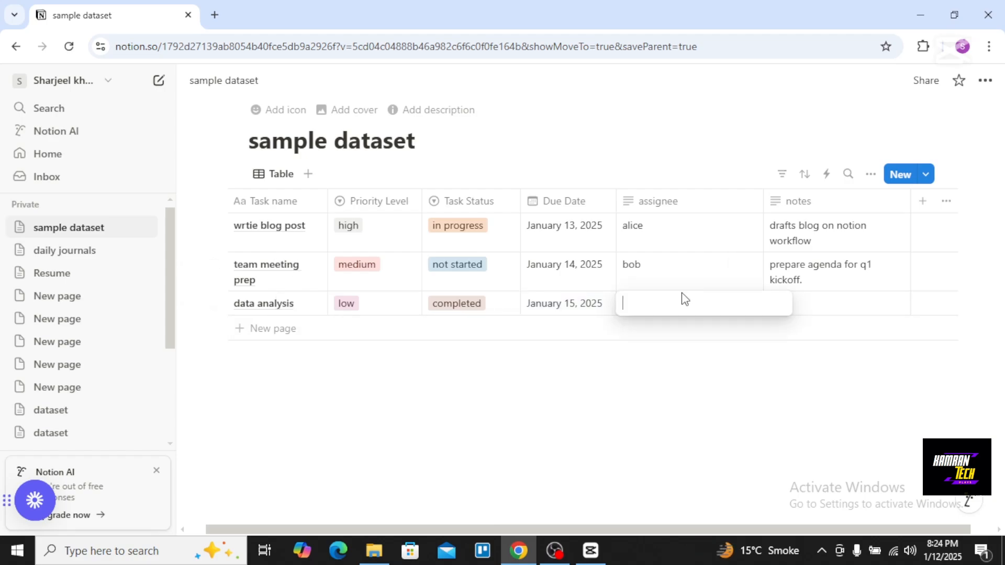
text(chr)
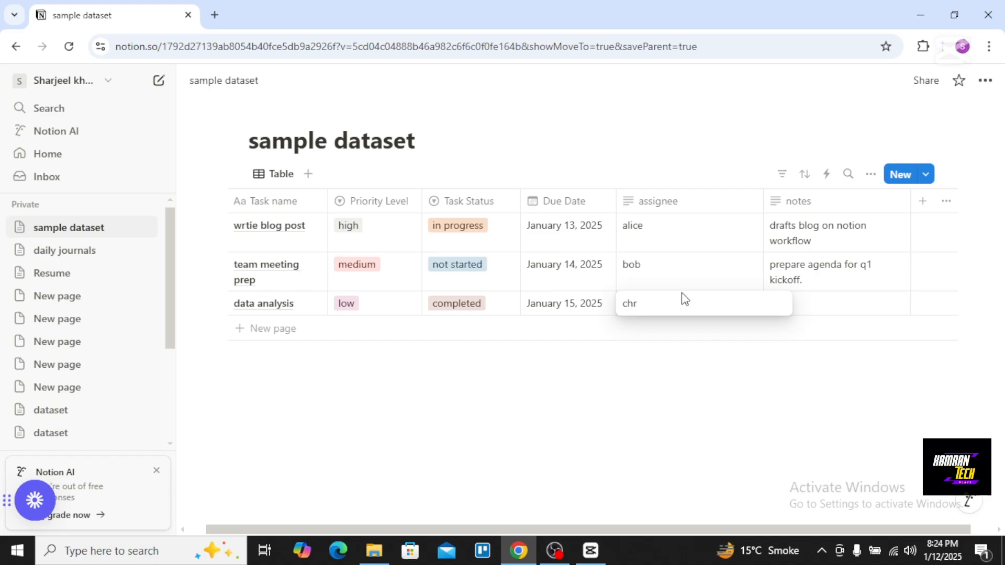
text(arlie)
key(Return)
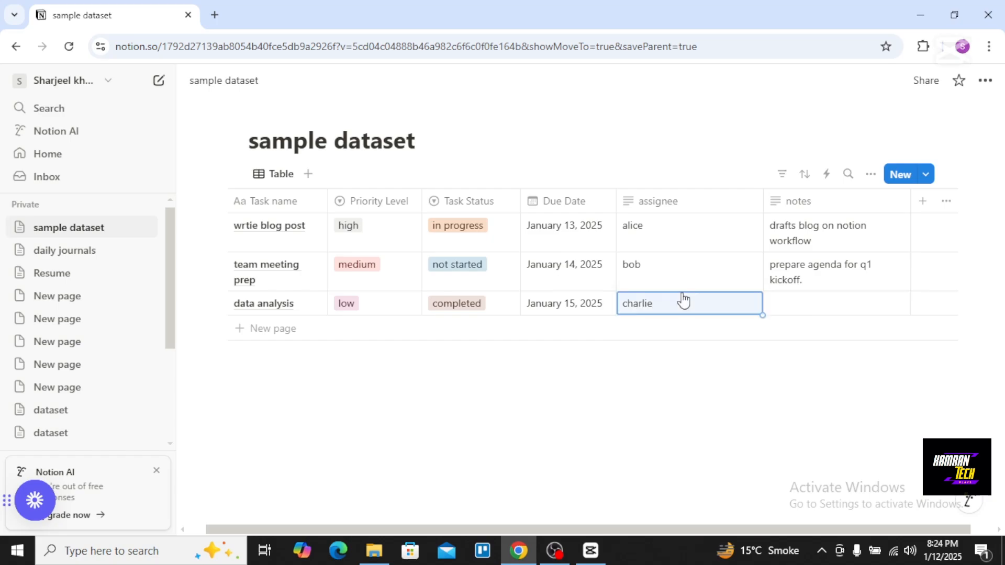
Enter "review last qauter sales data" in the notes cell of the "data analysis" row
click(815, 307)
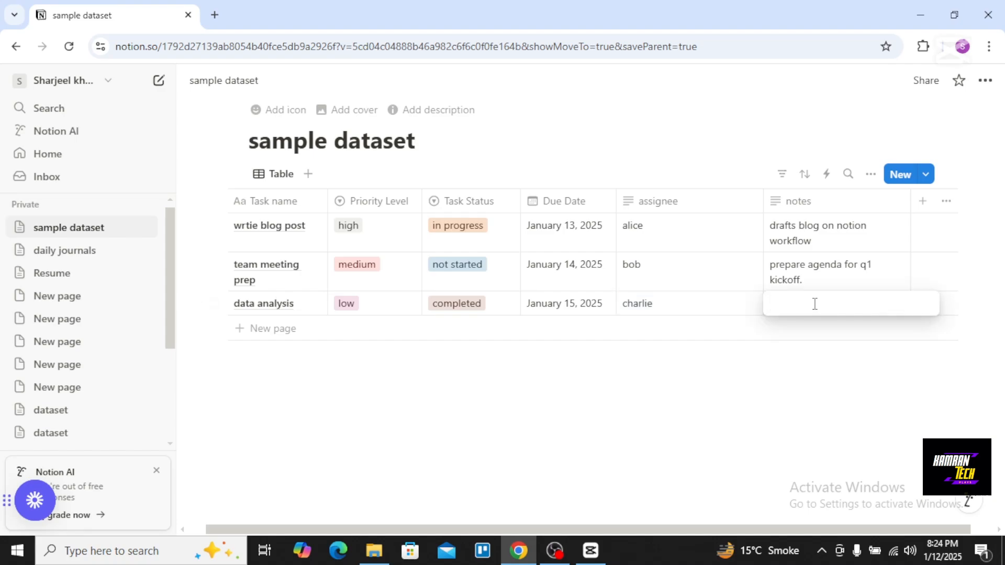
text(re)
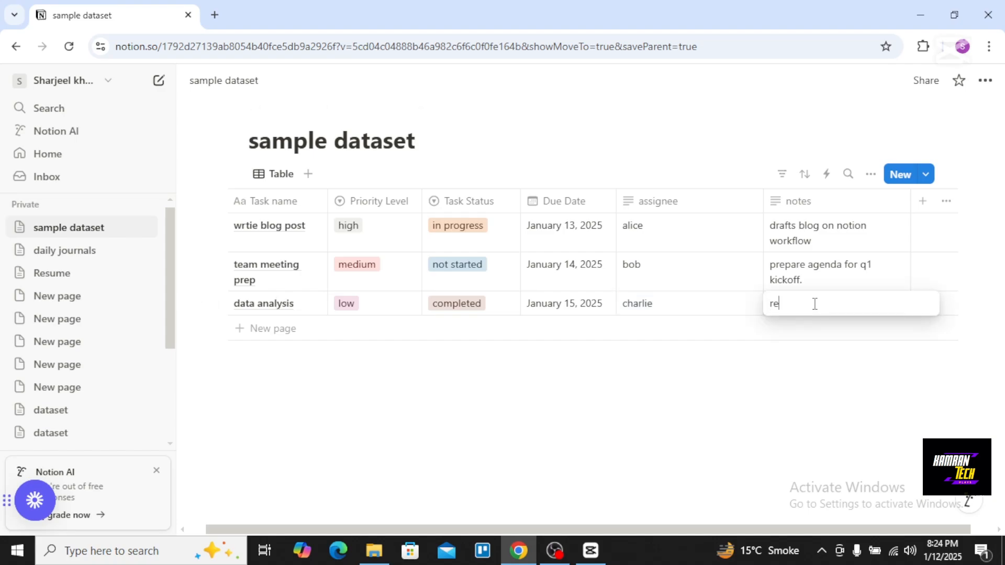
text(view last qauter sales data)
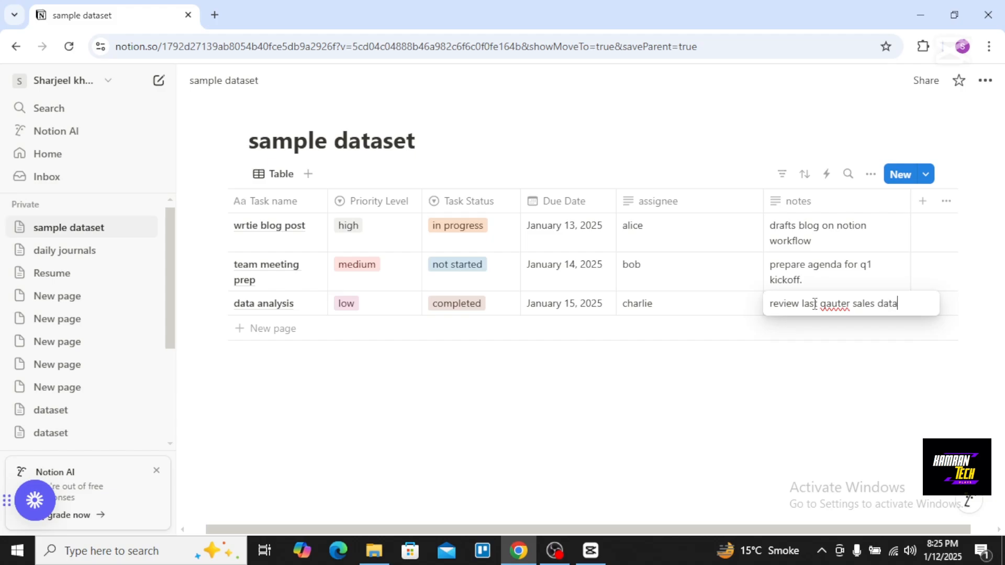
key(Return)
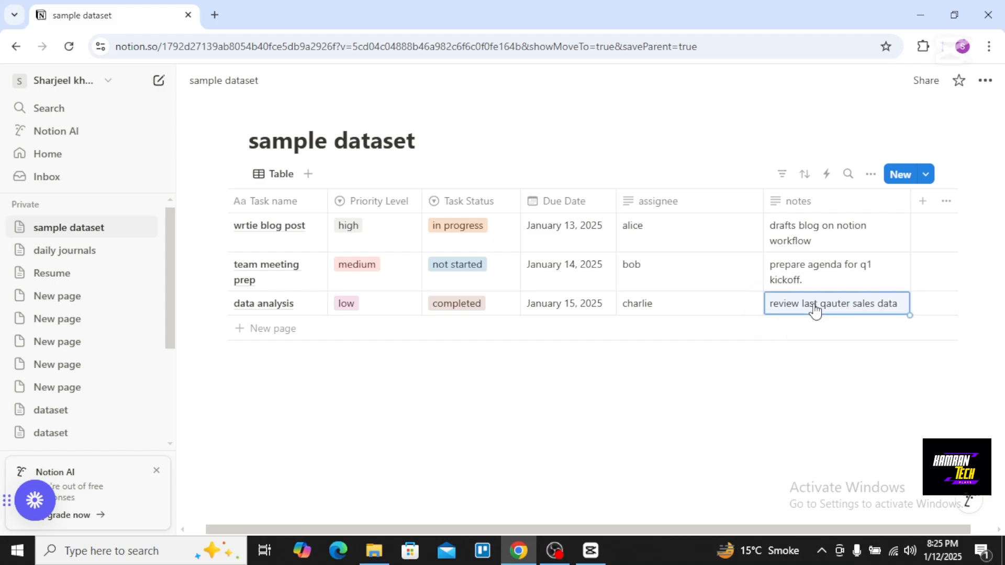